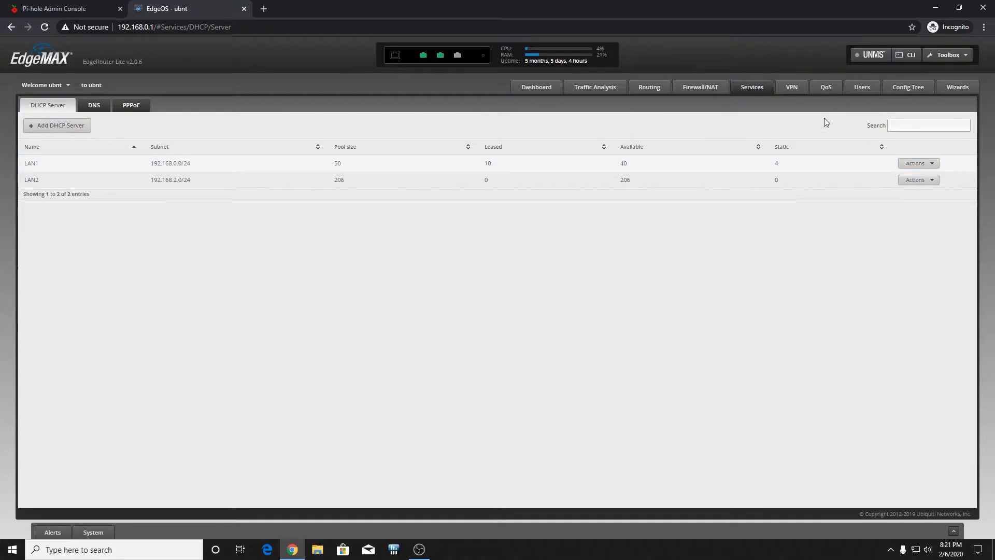
Step: View the DHCP leases of the LAN1 server and look through the leased IP addresses and hostnames
{"action": "left_click", "coordinate": [932, 164]}
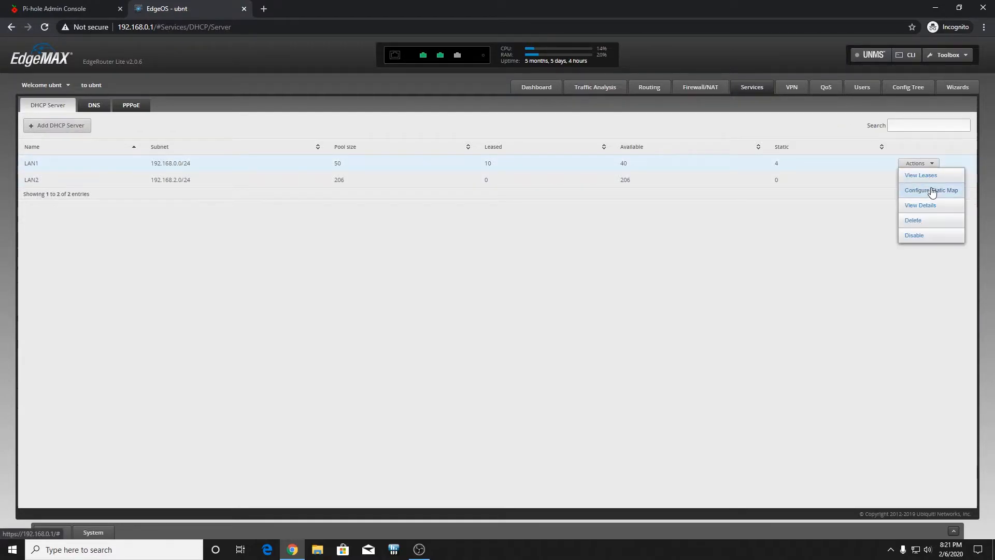
{"action": "left_click", "coordinate": [930, 178]}
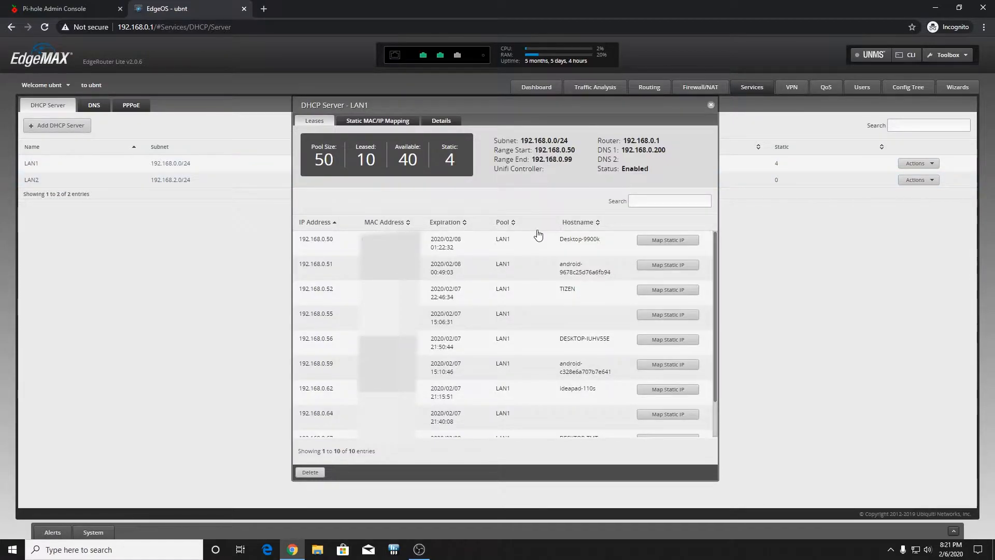
{"action": "scroll", "coordinate": [324, 263], "scroll_direction": "down", "scroll_amount": 1}
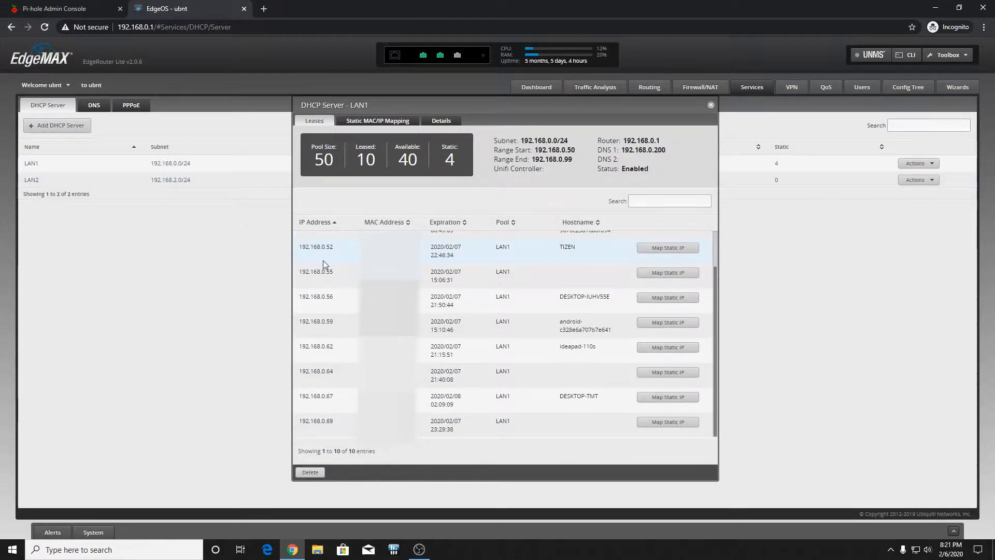
{"action": "scroll", "coordinate": [322, 416], "scroll_direction": "up", "scroll_amount": 1}
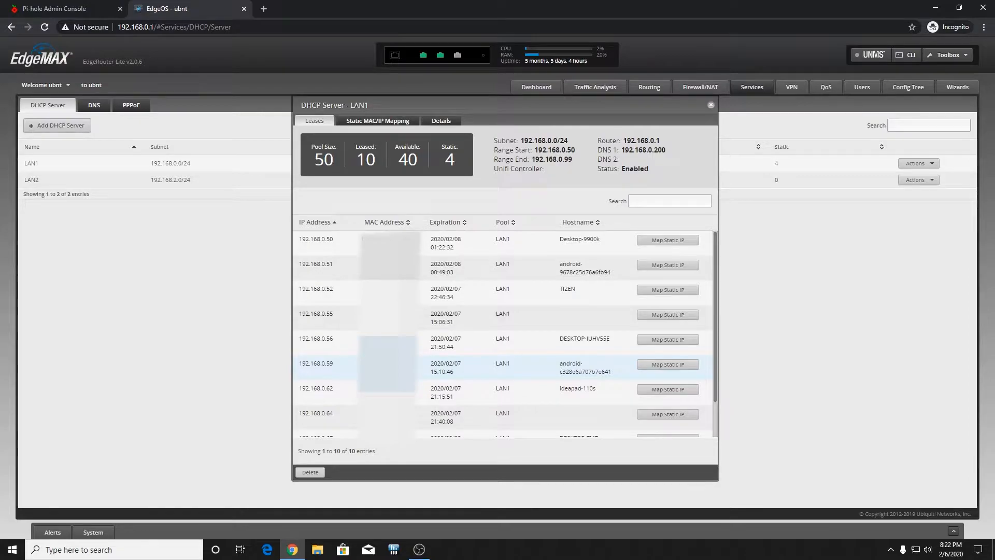
{"action": "scroll", "coordinate": [505, 334], "scroll_direction": "down", "scroll_amount": 1}
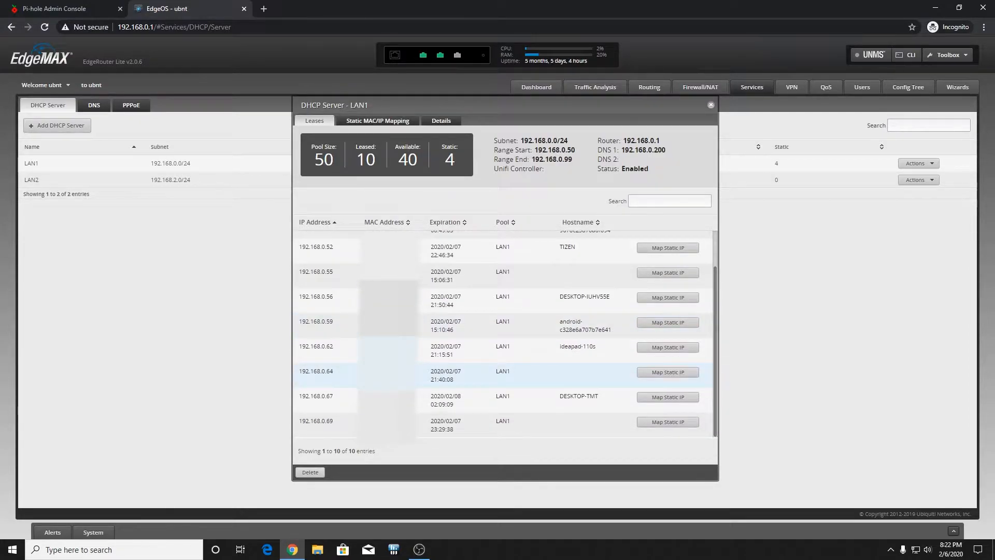
Step: Open LAN1's static MAC/IP mappings and examine the Pihole entry's name and MAC address
{"action": "left_click", "coordinate": [381, 125]}
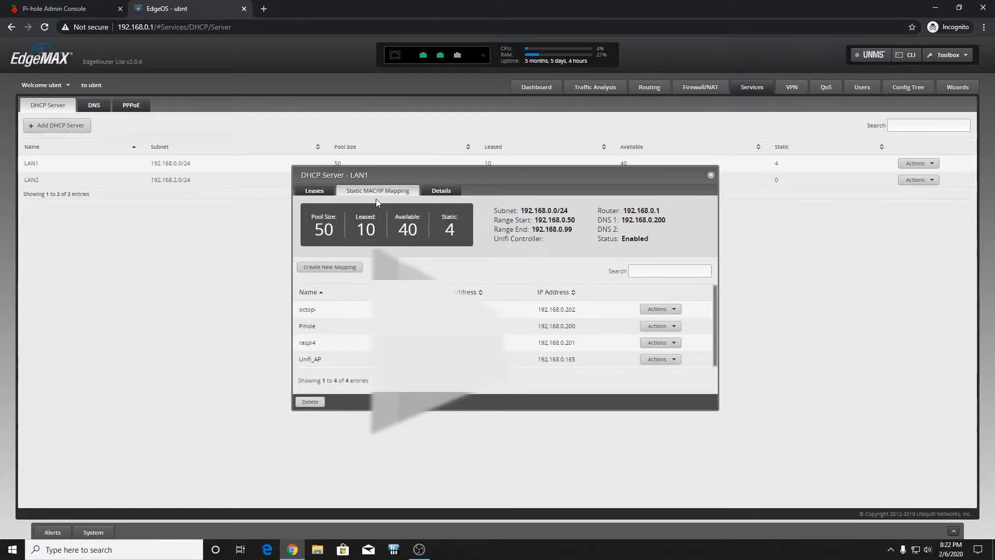
{"action": "left_click_drag", "start_coordinate": [328, 326], "coordinate": [306, 326]}
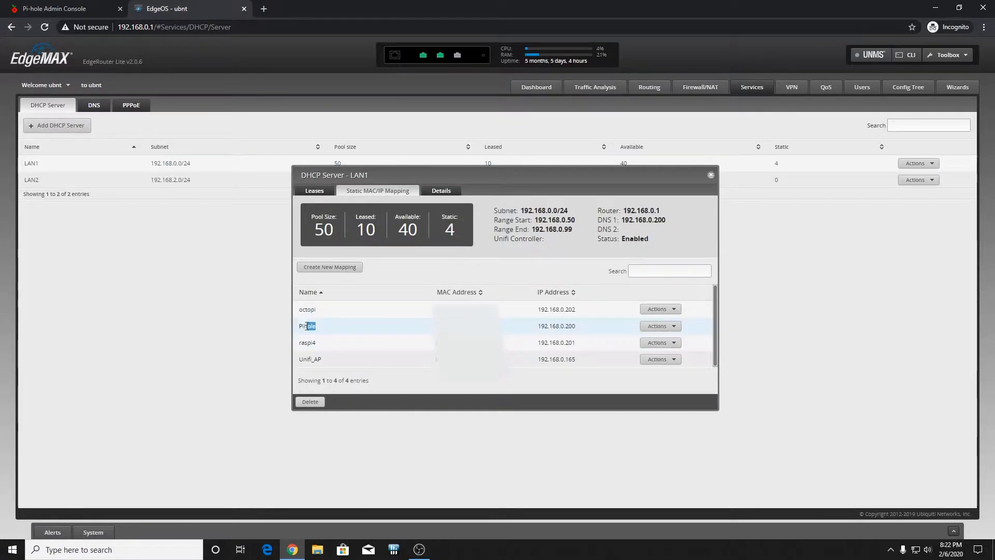
{"action": "left_click_drag", "start_coordinate": [435, 328], "coordinate": [487, 327]}
Step: Open LAN1's DHCP details and examine the range start, range stop and DNS 1 values
{"action": "left_click", "coordinate": [444, 191]}
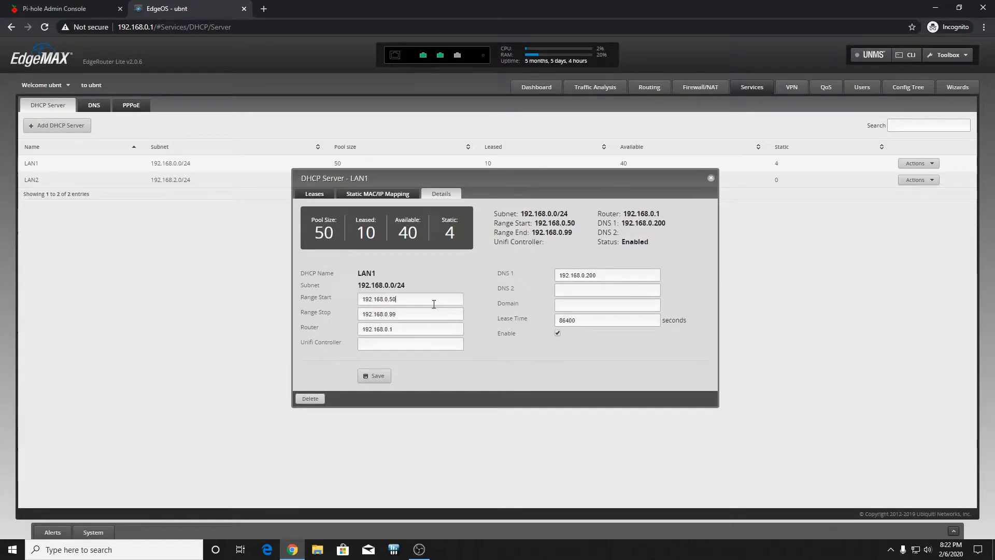
{"action": "left_click", "coordinate": [624, 271]}
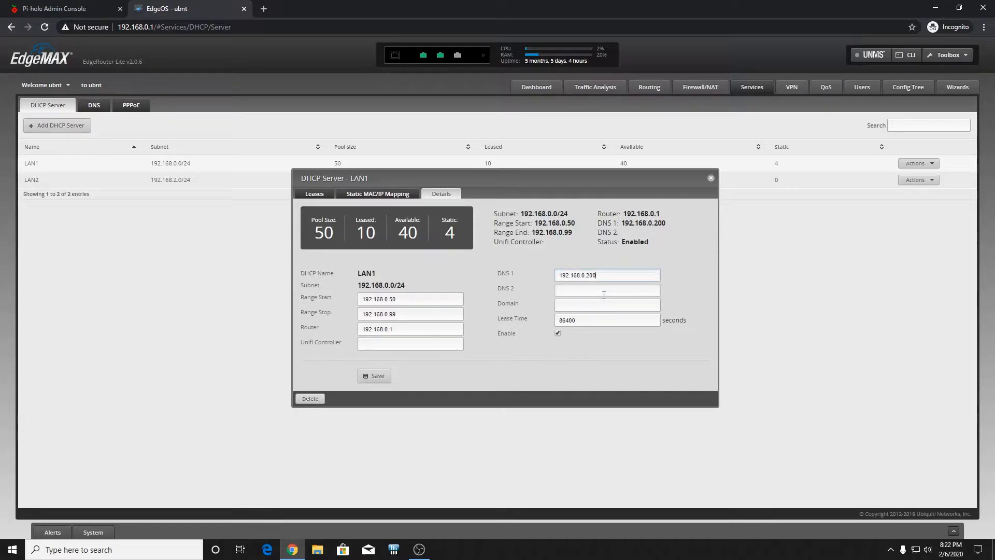
{"action": "left_click_drag", "start_coordinate": [398, 300], "coordinate": [374, 314]}
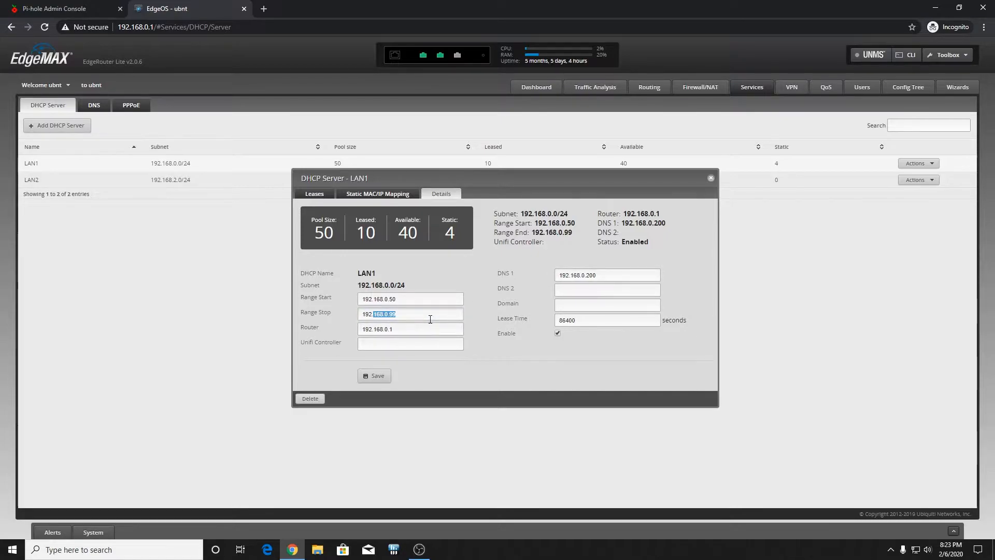
{"action": "left_click", "coordinate": [642, 276]}
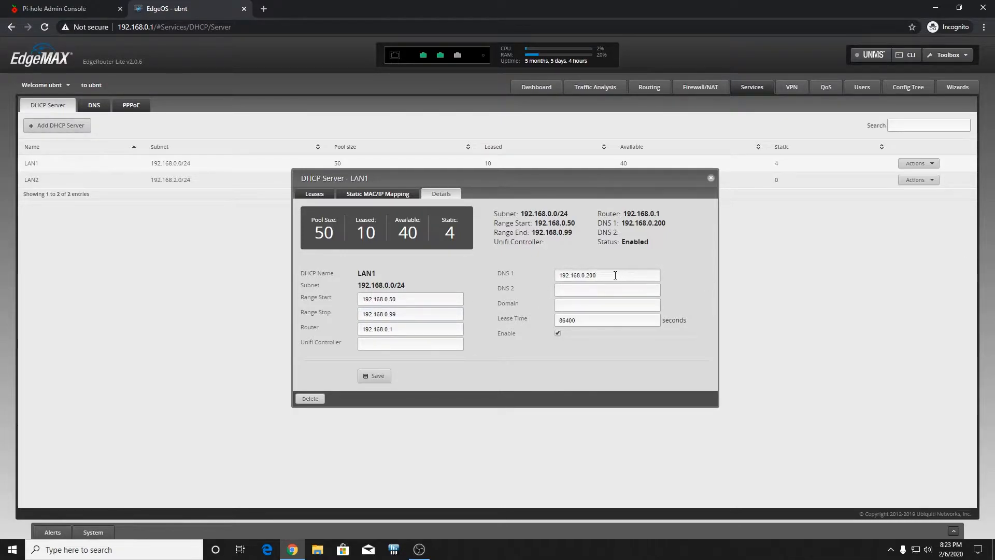
{"action": "left_click_drag", "start_coordinate": [615, 275], "coordinate": [557, 273]}
Step: Search Windows for "network" and open the Network status settings
{"action": "key", "text": "super"}
{"action": "type", "text": "ie"}
{"action": "key", "text": "Return"}
{"action": "key", "text": "super"}
{"action": "type", "text": "network"}
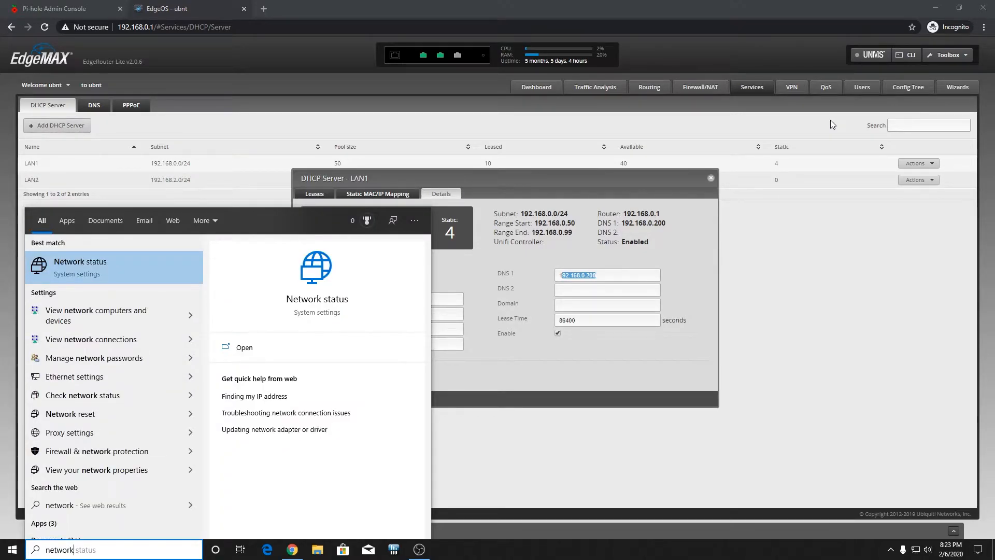
{"action": "type", "text": " de"}
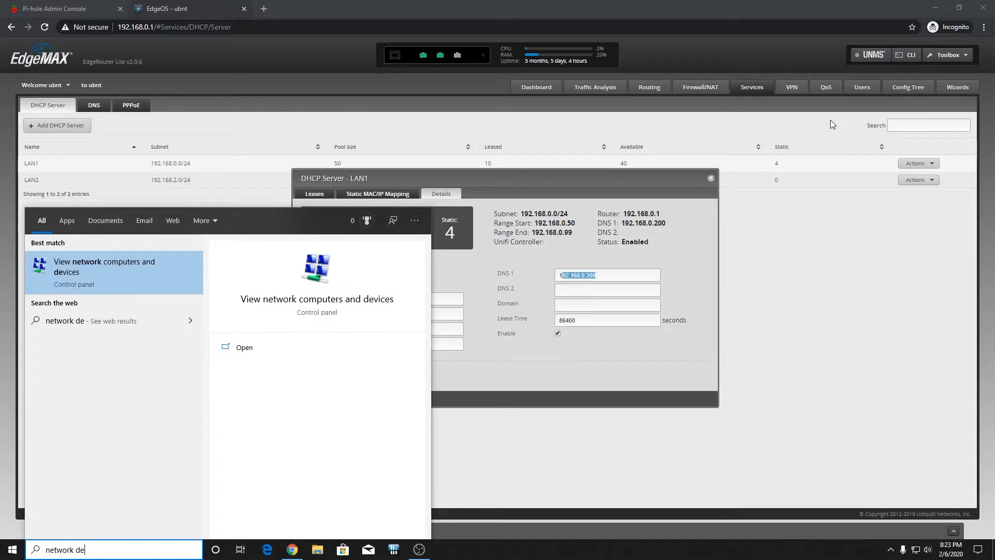
{"action": "key", "text": "BackSpace"}
{"action": "key", "text": "BackSpace"}
{"action": "key", "text": "BackSpace"}
{"action": "key", "text": "Return"}
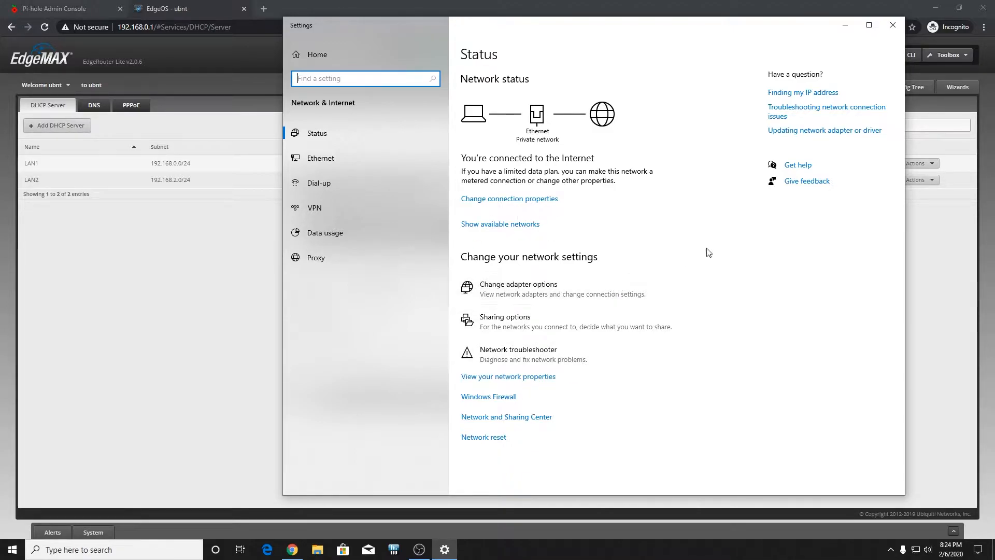
Step: From the adapter options, open the Internet Protocol Version 4 (TCP/IPv4) properties of the first Ethernet connection
{"action": "left_click", "coordinate": [564, 293]}
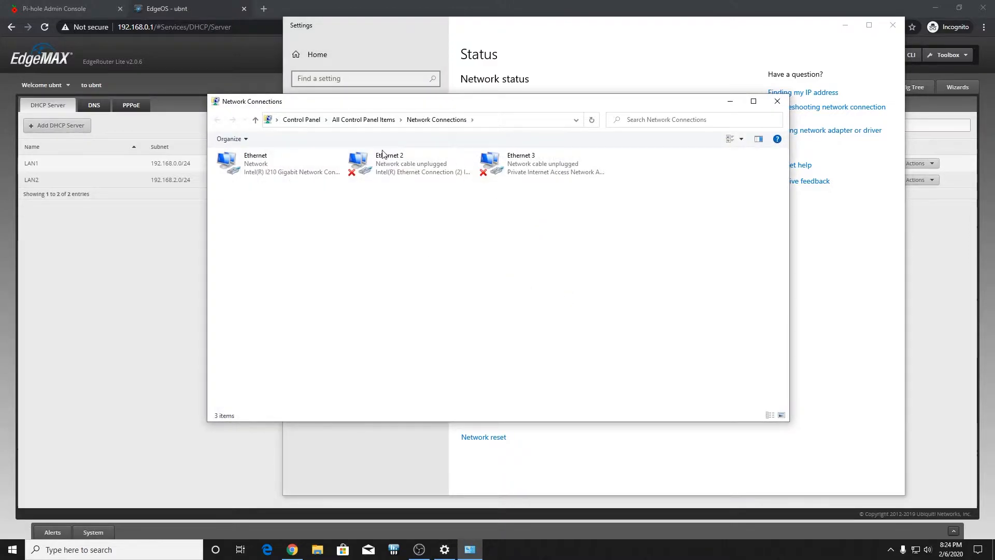
{"action": "left_click_drag", "start_coordinate": [480, 104], "coordinate": [551, 124]}
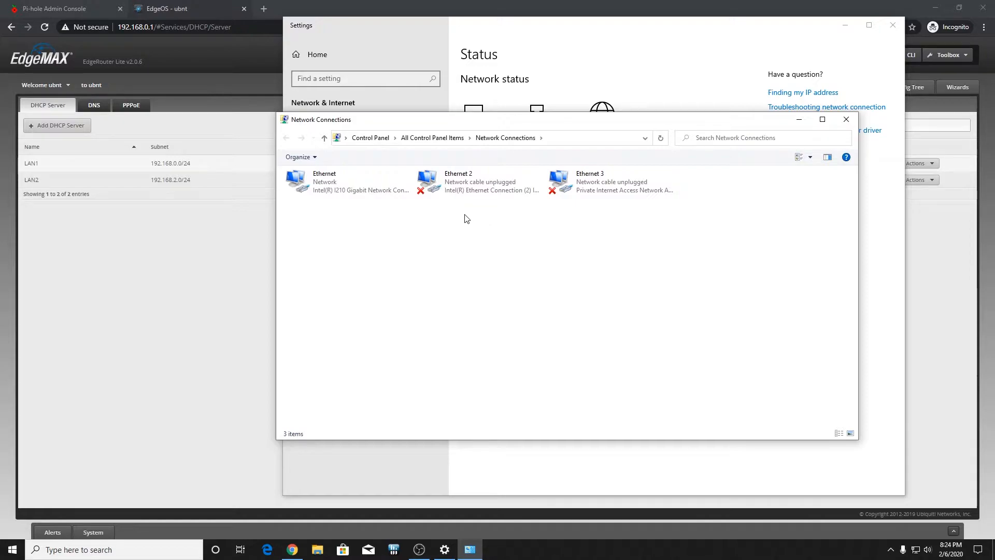
{"action": "left_click_drag", "start_coordinate": [625, 224], "coordinate": [470, 225]}
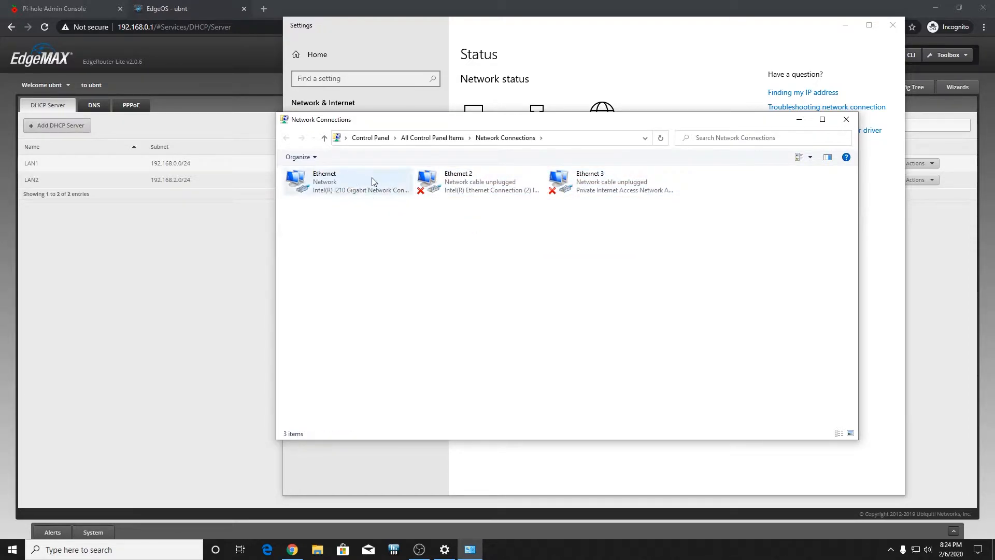
{"action": "left_click", "coordinate": [352, 182]}
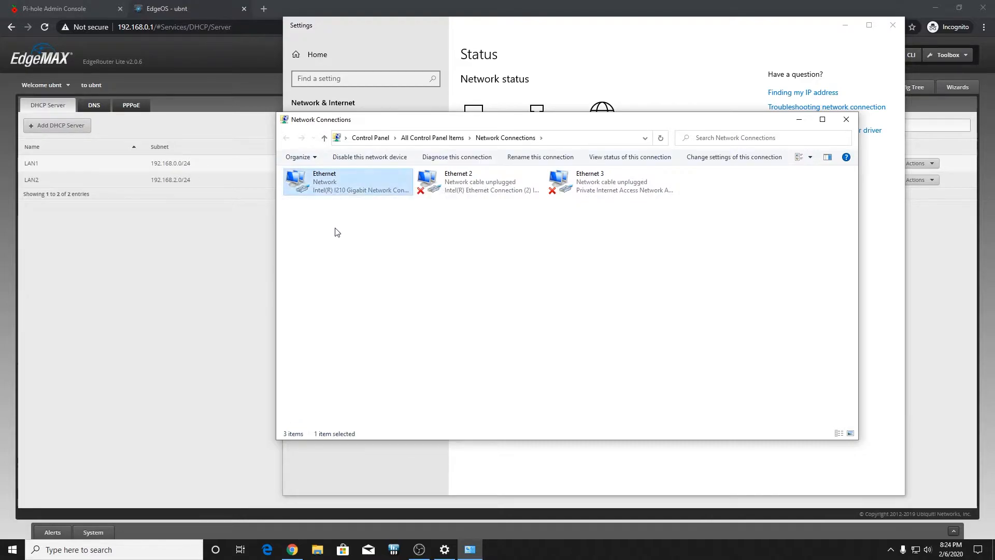
{"action": "right_click", "coordinate": [329, 192]}
{"action": "left_click", "coordinate": [359, 290]}
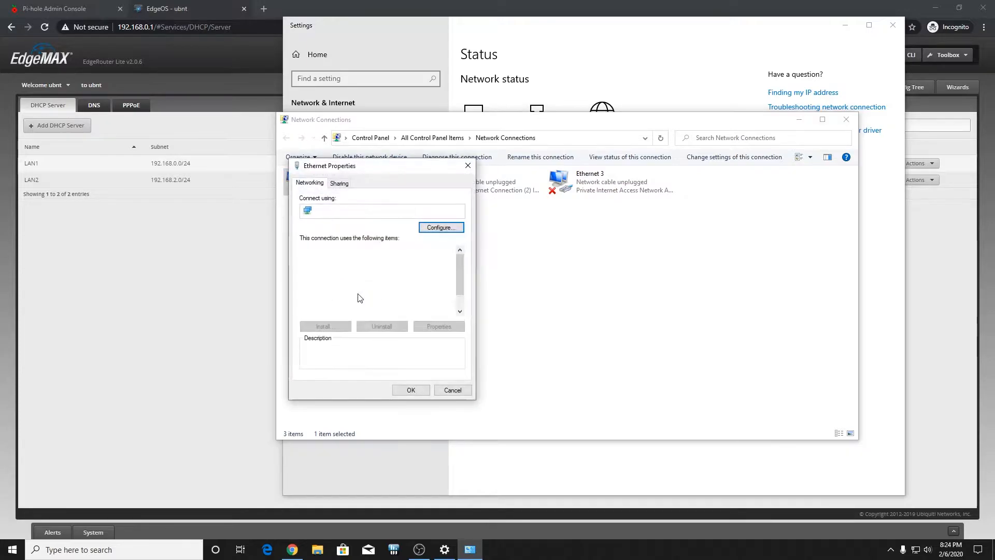
{"action": "left_click", "coordinate": [363, 277]}
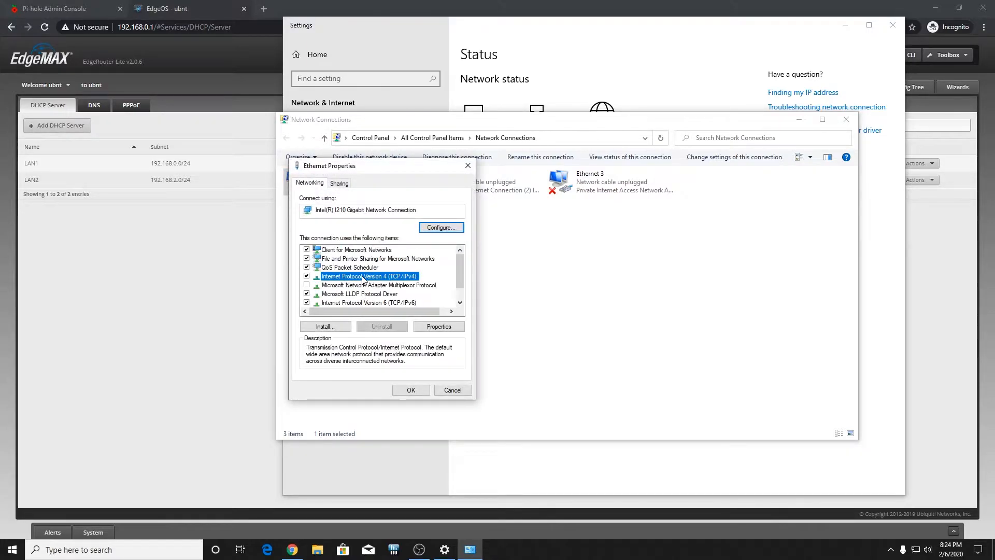
{"action": "double_click", "coordinate": [363, 277]}
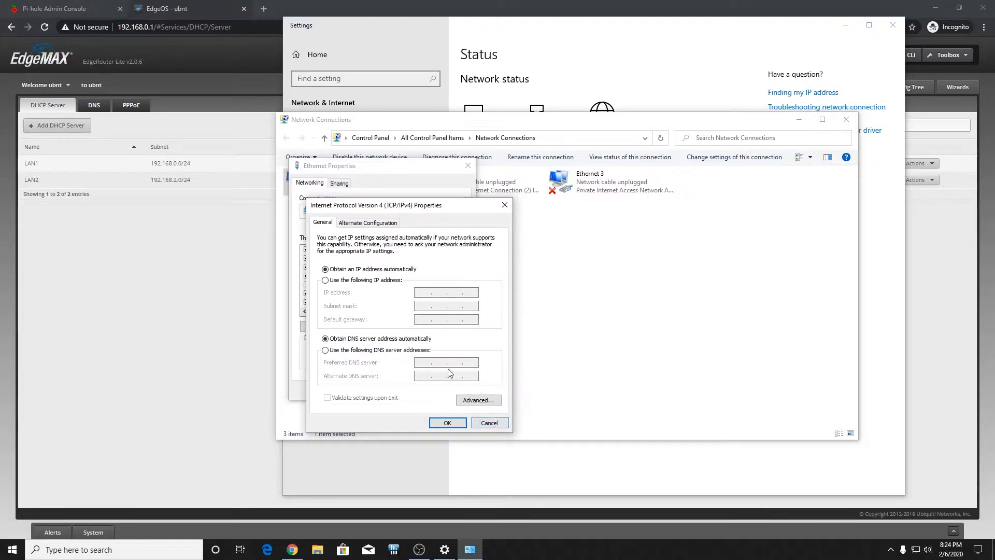
Step: Try a manual DNS server of 8.8.8.8, restore automatic DNS, and close all network settings windows without saving
{"action": "left_click", "coordinate": [400, 352]}
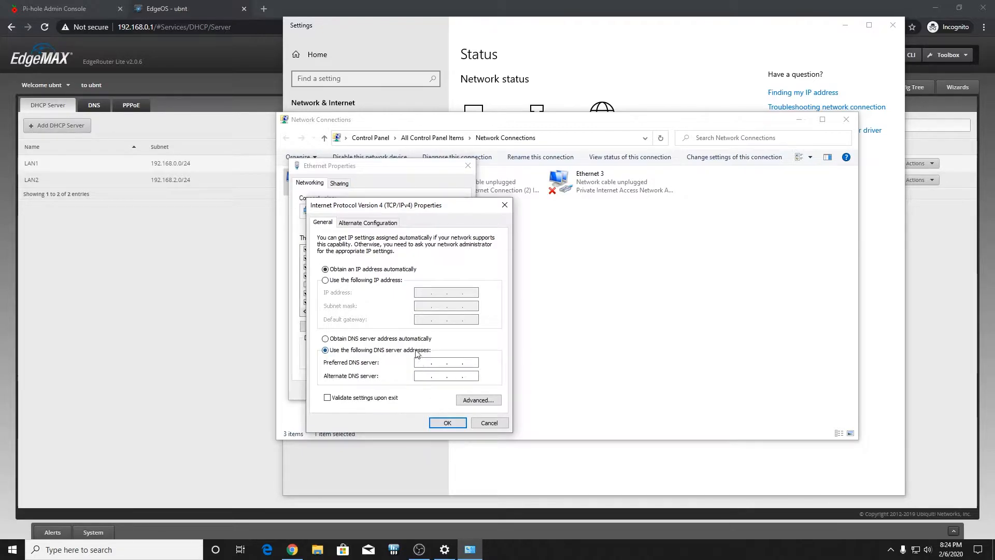
{"action": "type", "text": "8.8.8.8"}
{"action": "left_click", "coordinate": [388, 339]}
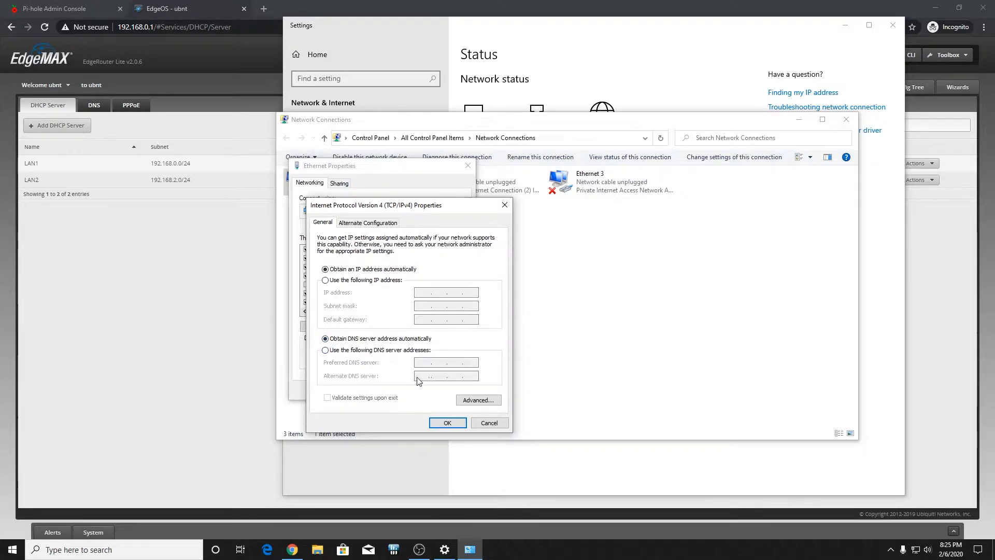
{"action": "left_click", "coordinate": [489, 422]}
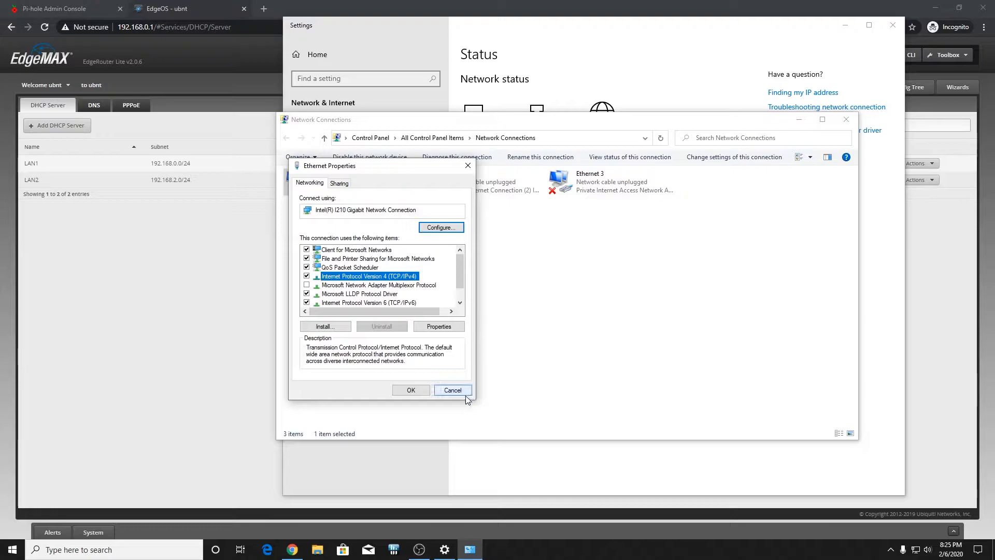
{"action": "left_click", "coordinate": [453, 392]}
{"action": "left_click", "coordinate": [846, 119]}
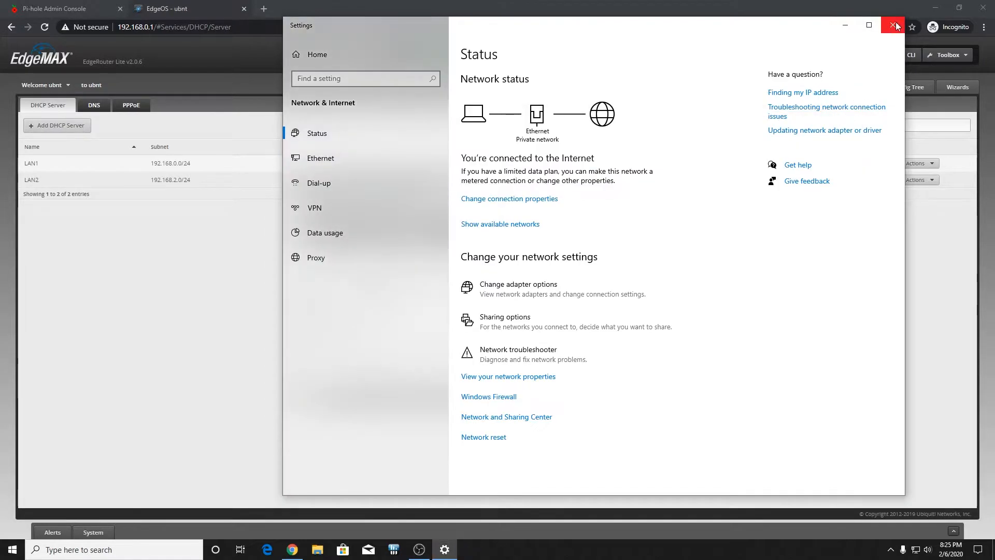
{"action": "left_click", "coordinate": [893, 24]}
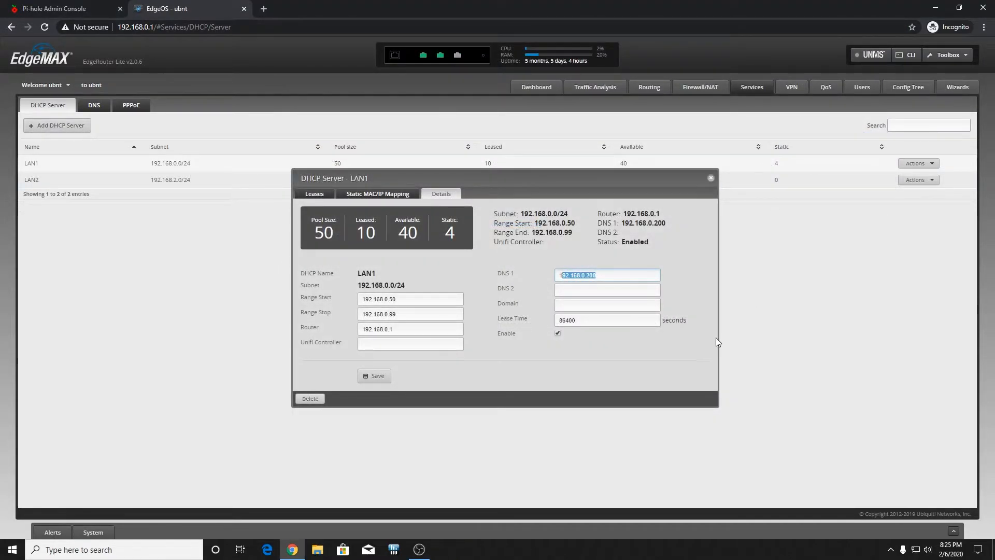
Step: Review the DNS 1 address and the range stop in LAN1's DHCP details again
{"action": "left_click", "coordinate": [614, 344]}
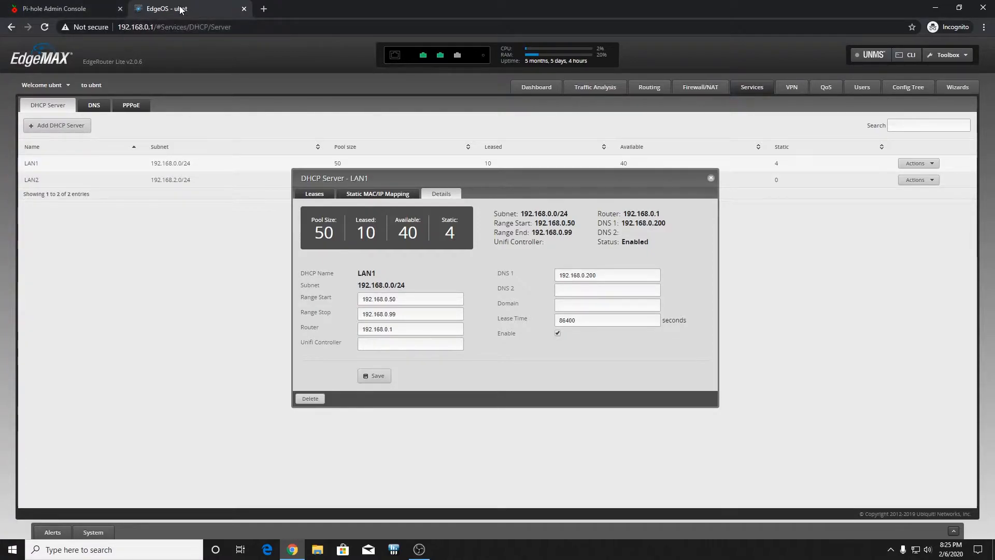
{"action": "left_click_drag", "start_coordinate": [596, 274], "coordinate": [550, 275]}
{"action": "left_click", "coordinate": [621, 271]}
{"action": "left_click", "coordinate": [439, 317]}
{"action": "left_click_drag", "start_coordinate": [597, 275], "coordinate": [578, 268]}
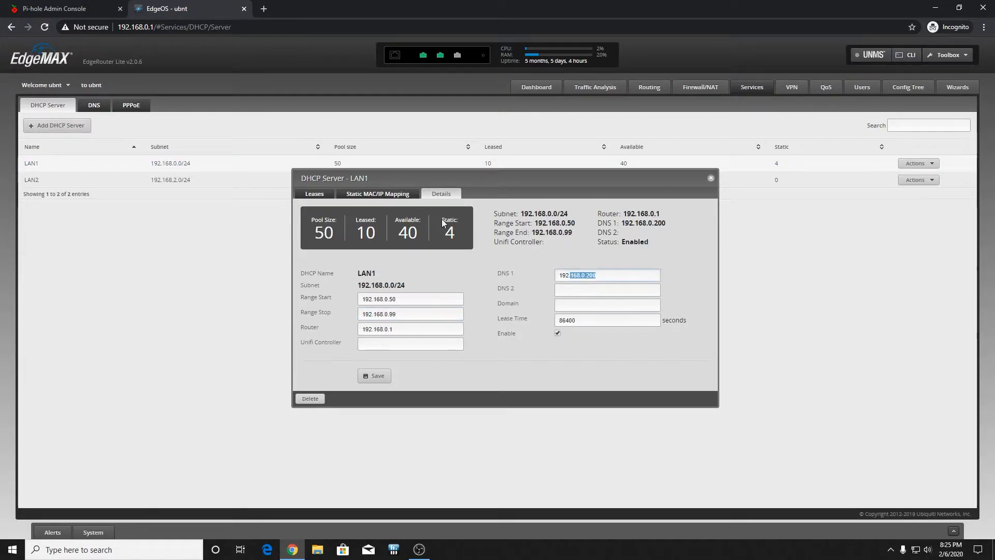
Step: Close the EdgeOS router page and load the Pi-hole admin dashboard by going to pi.hole/
{"action": "middle_click", "coordinate": [152, 8]}
{"action": "left_click", "coordinate": [235, 22]}
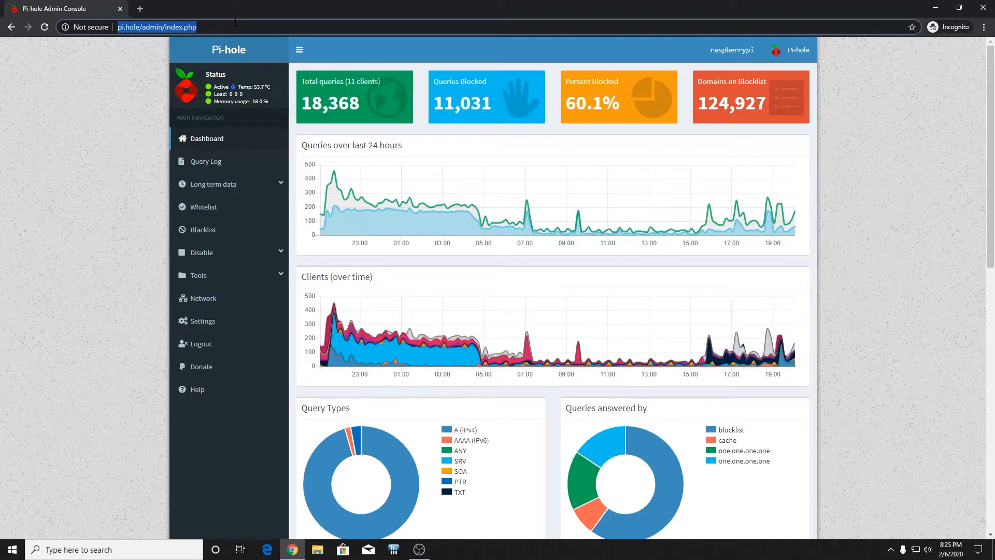
{"action": "type", "text": "pi.ho"}
{"action": "type", "text": "le/"}
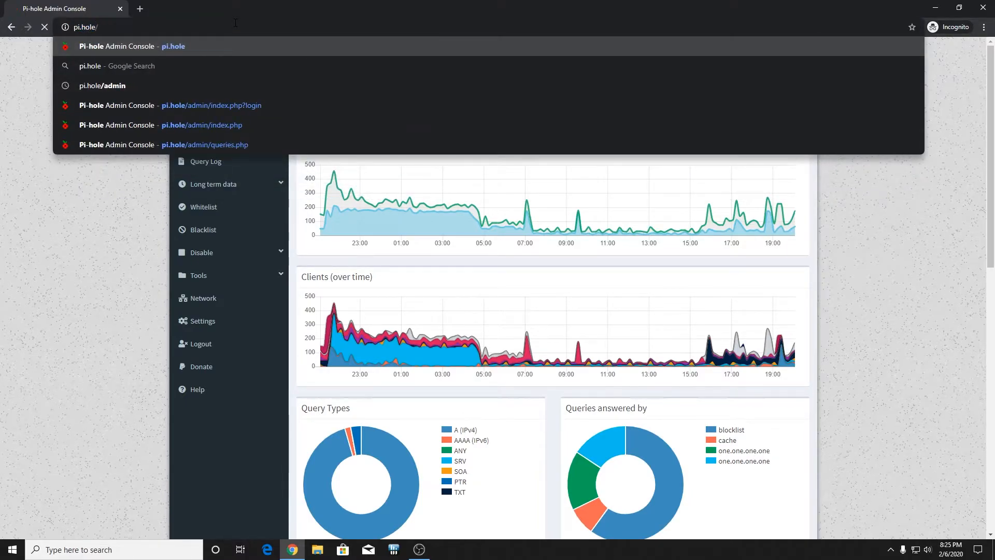
{"action": "key", "text": "Return"}
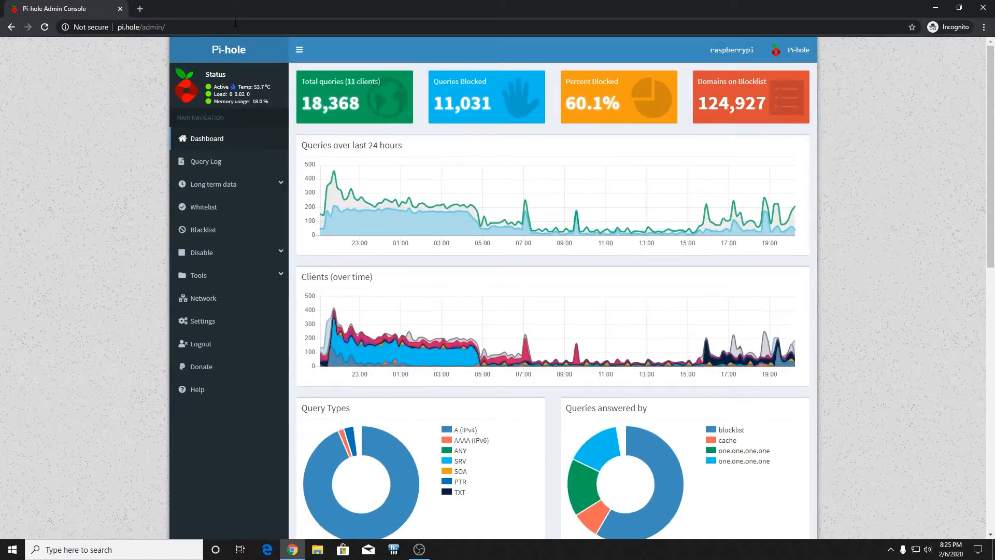
Step: Load the Pi-hole landing page at 192.168.0.200 in a new browser tab
{"action": "key", "text": "ctrl+t"}
{"action": "type", "text": "192"}
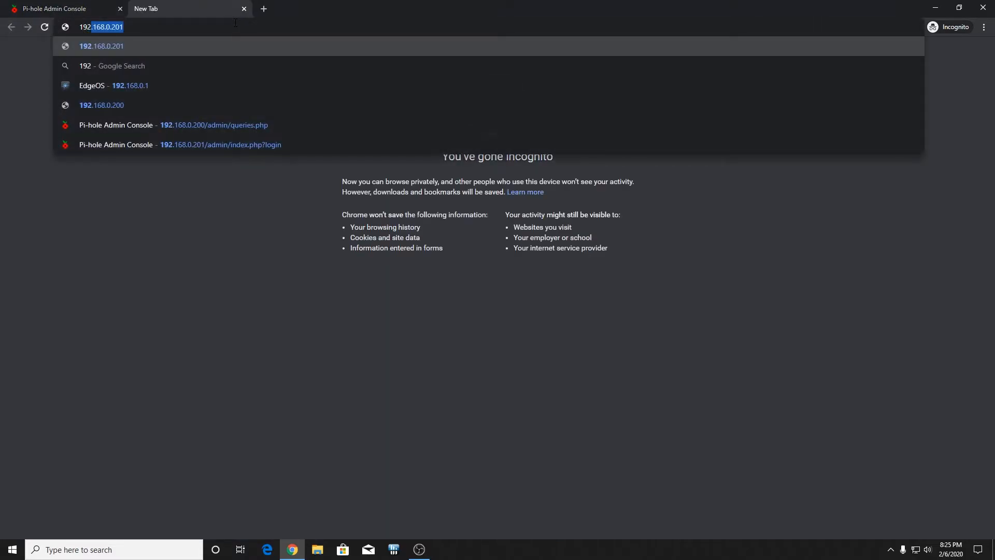
{"action": "type", "text": ".168.0.20"}
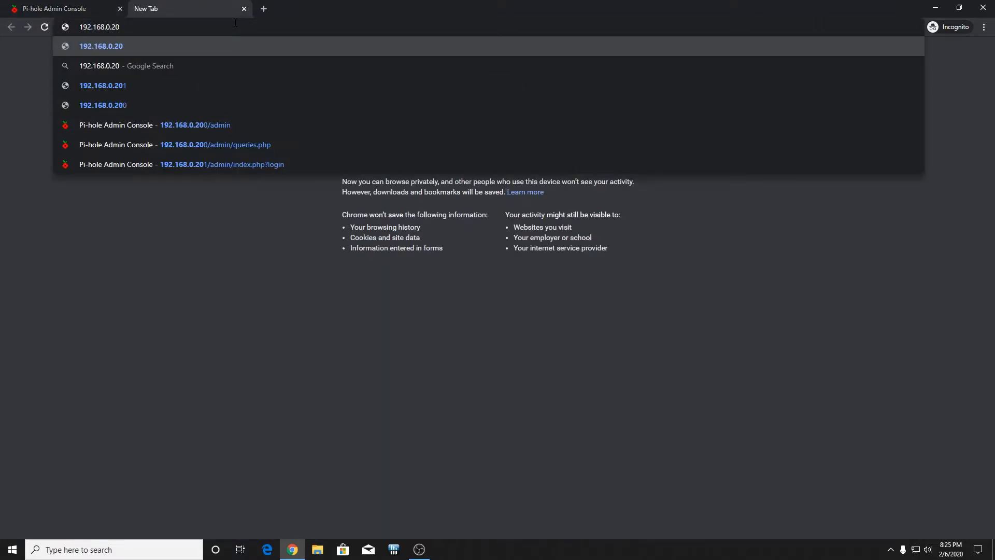
{"action": "type", "text": "0"}
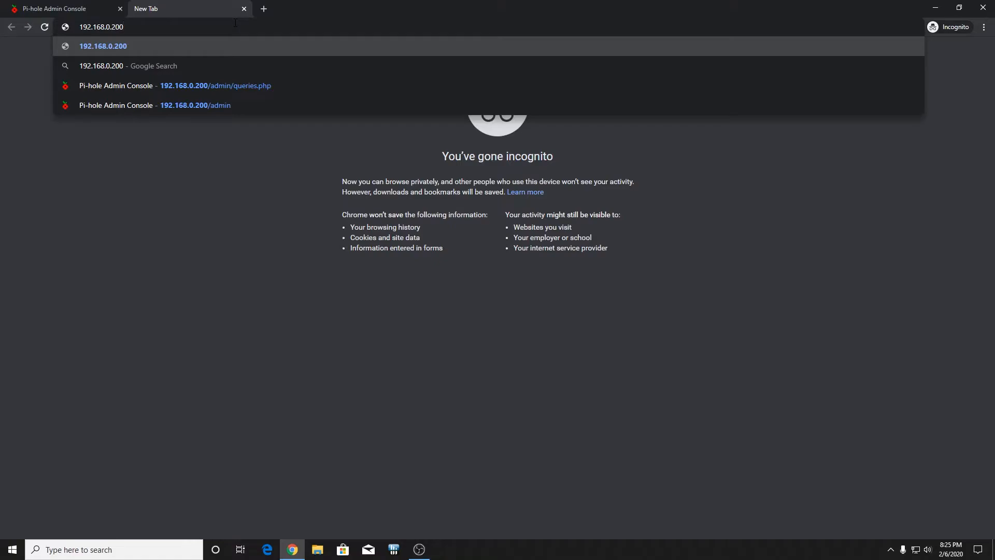
{"action": "key", "text": "Return"}
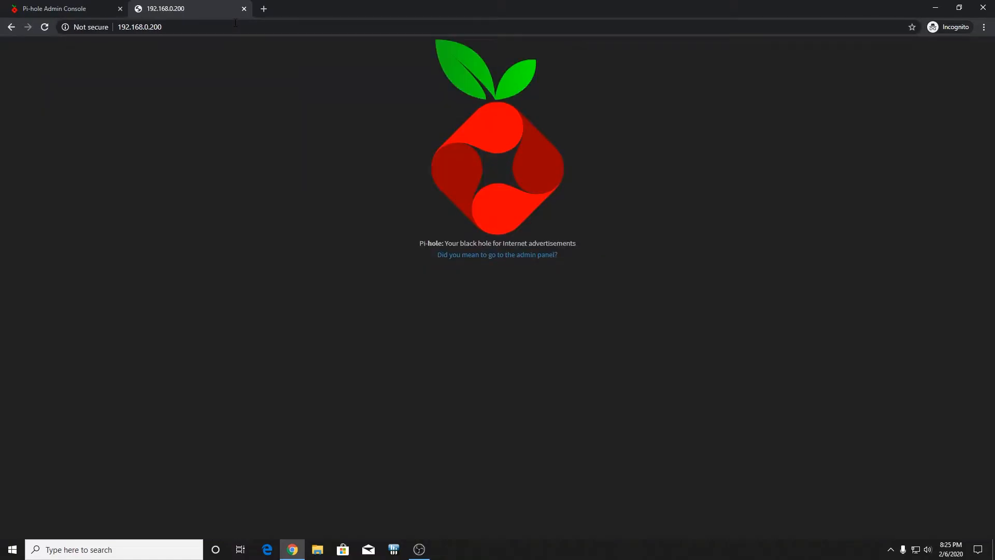
Step: Load the Pi-hole admin dashboard at 192.168.0.200/admin
{"action": "left_click", "coordinate": [275, 28]}
{"action": "key", "text": "End"}
{"action": "type", "text": "/admin"}
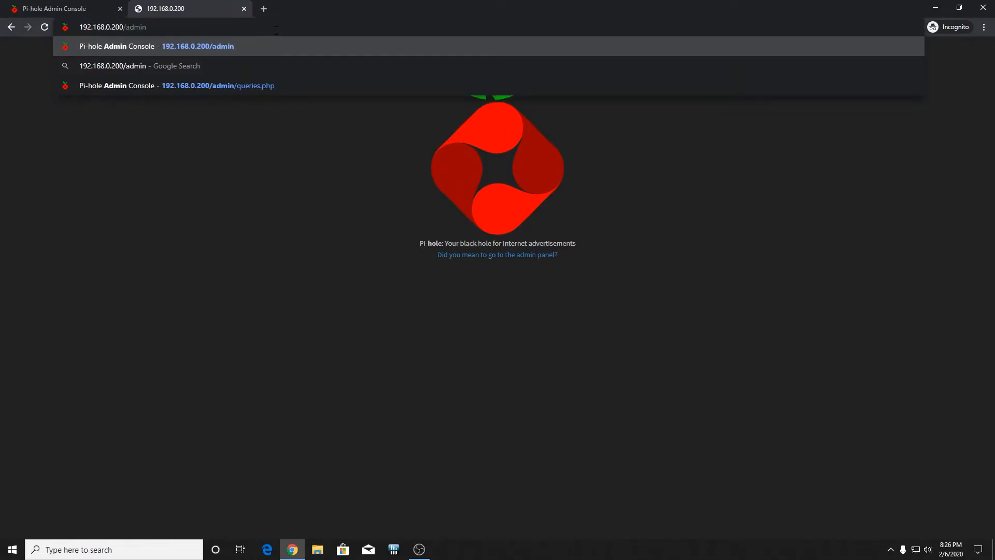
{"action": "key", "text": "Return"}
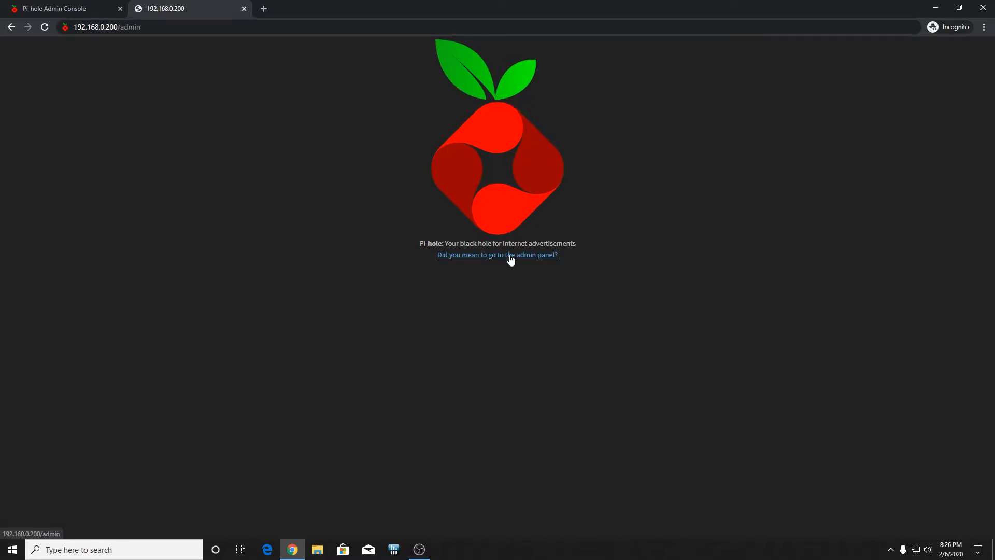
{"action": "left_click", "coordinate": [403, 27]}
{"action": "key", "text": "Return"}
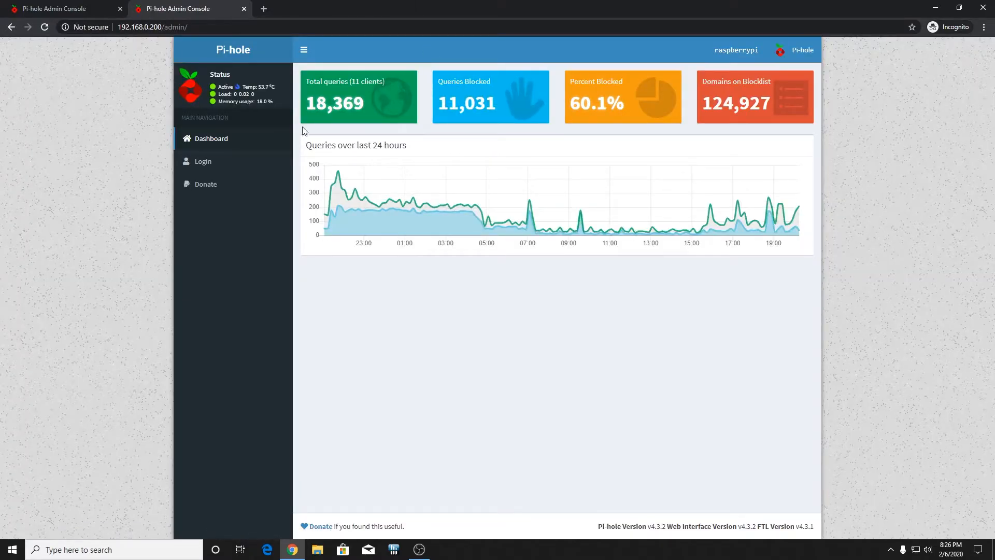
Step: Log in to the Pi-hole admin console with the saved account password
{"action": "left_click", "coordinate": [230, 161]}
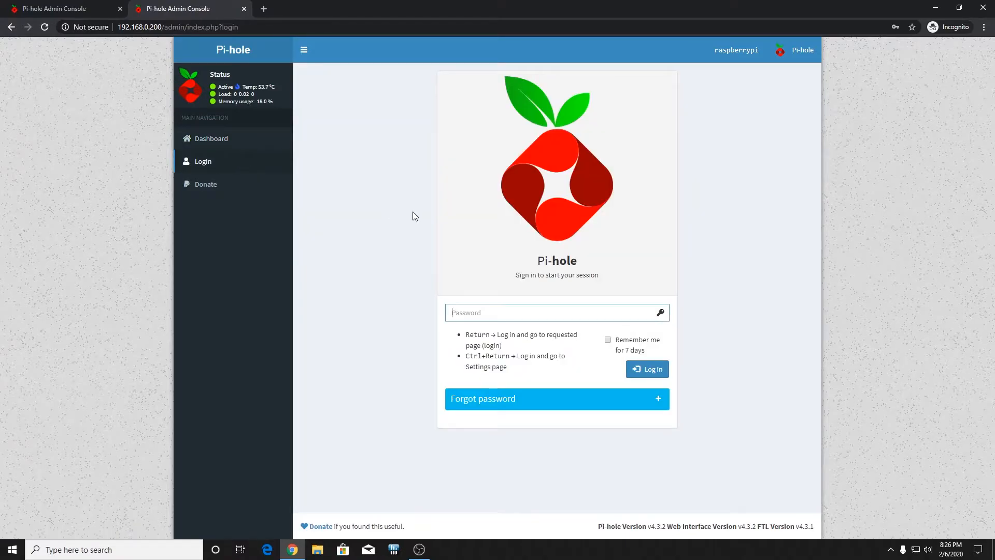
{"action": "left_click", "coordinate": [600, 316]}
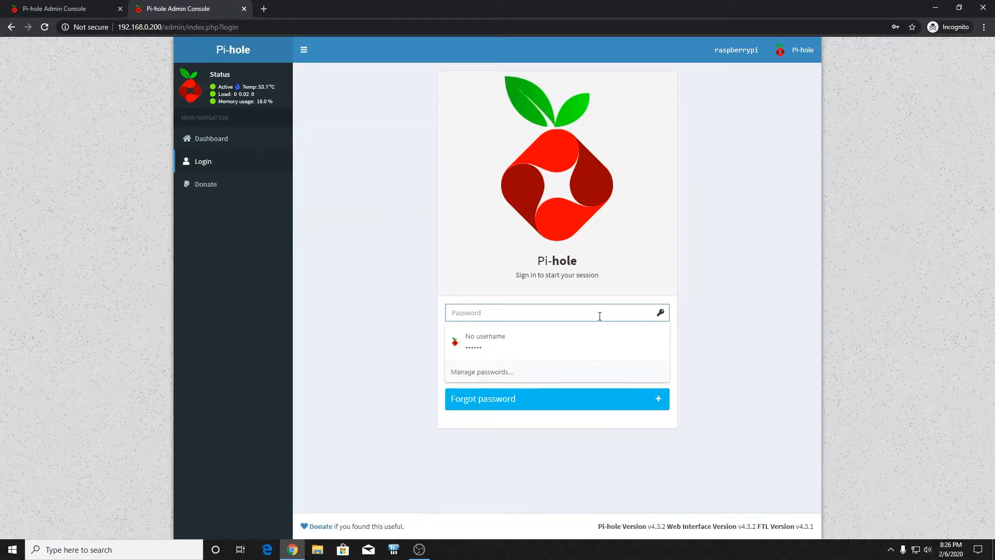
{"action": "left_click", "coordinate": [578, 344]}
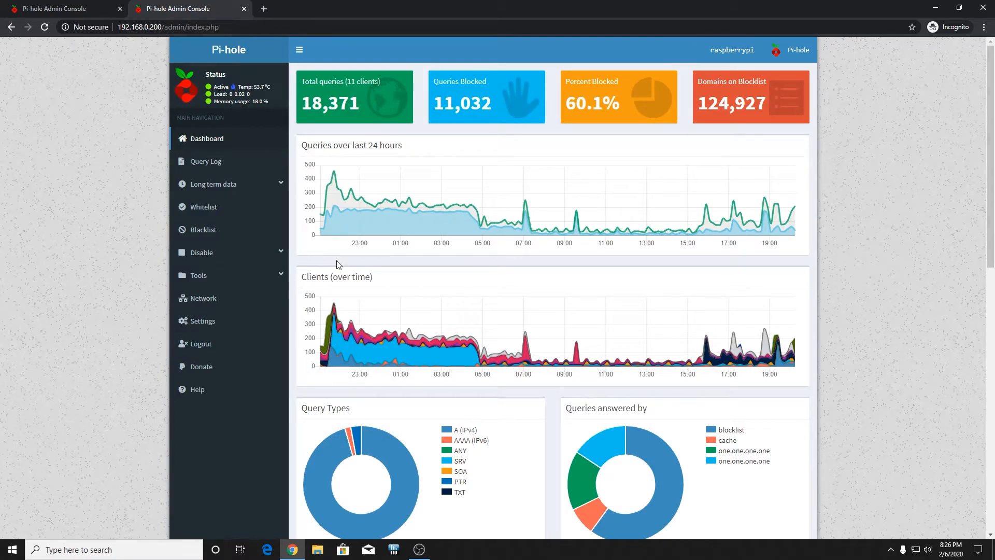
Step: Review the dashboard's client activity and query graphs, the top domains and the top clients
{"action": "mouse_move", "coordinate": [384, 352]}
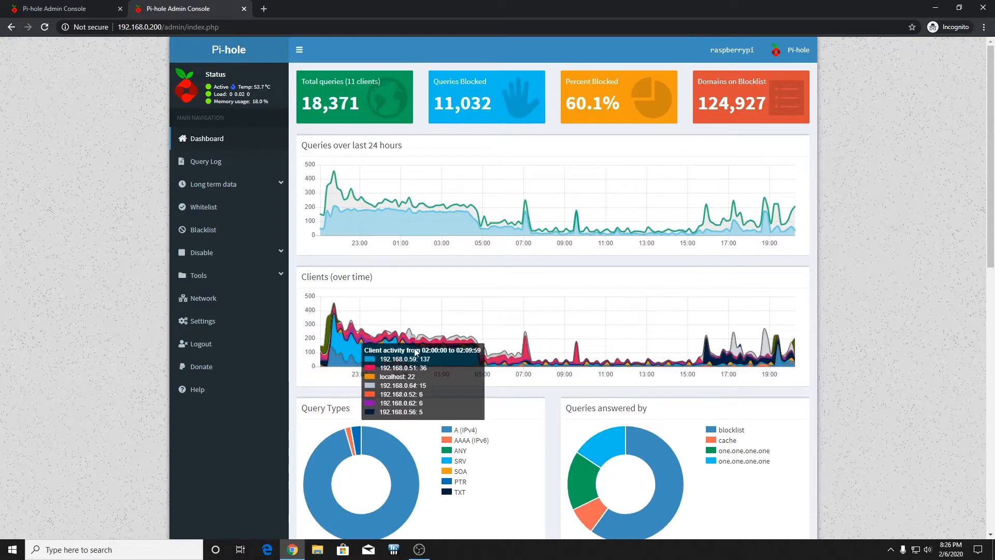
{"action": "mouse_move", "coordinate": [317, 226]}
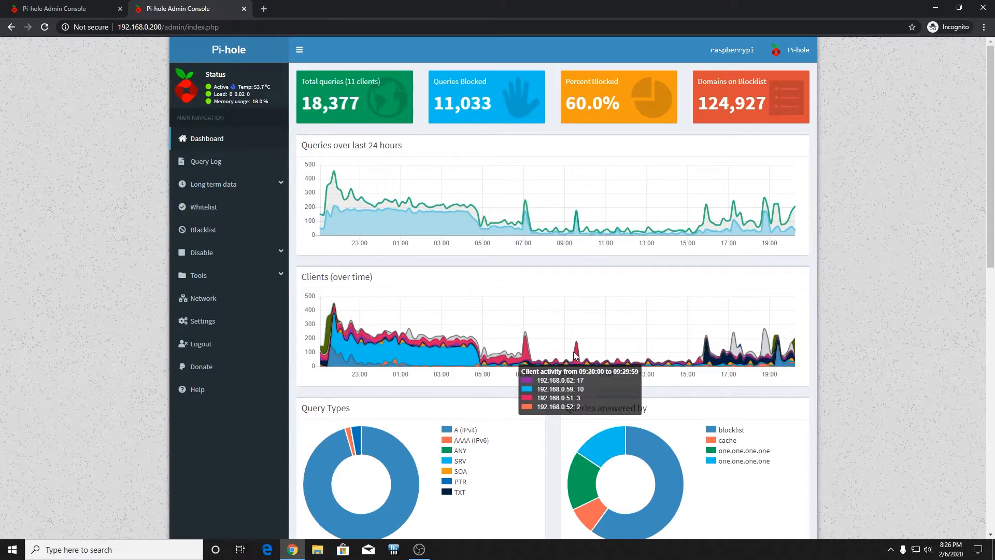
{"action": "scroll", "coordinate": [530, 340], "scroll_direction": "down", "scroll_amount": 2}
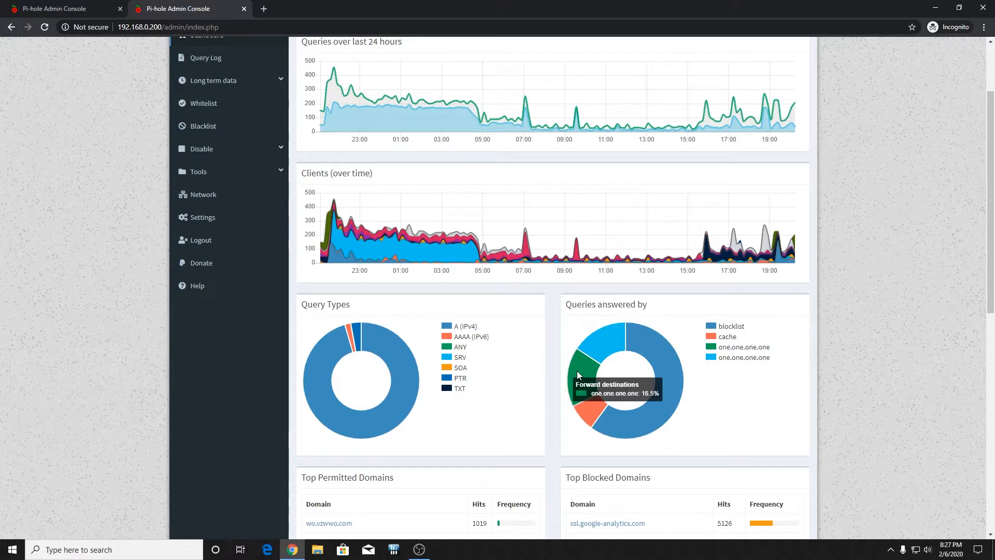
{"action": "scroll", "coordinate": [555, 382], "scroll_direction": "down", "scroll_amount": 7}
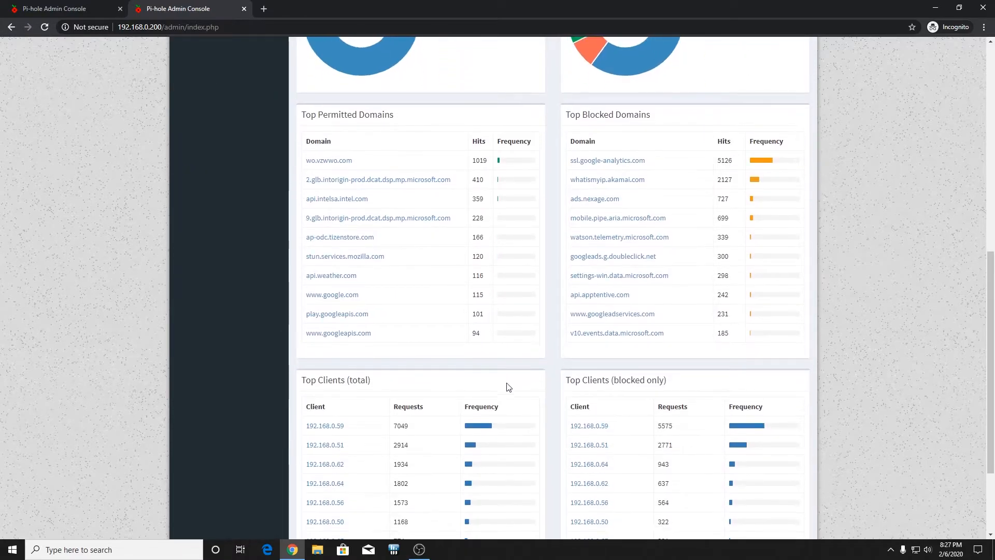
{"action": "scroll", "coordinate": [517, 384], "scroll_direction": "up", "scroll_amount": 7}
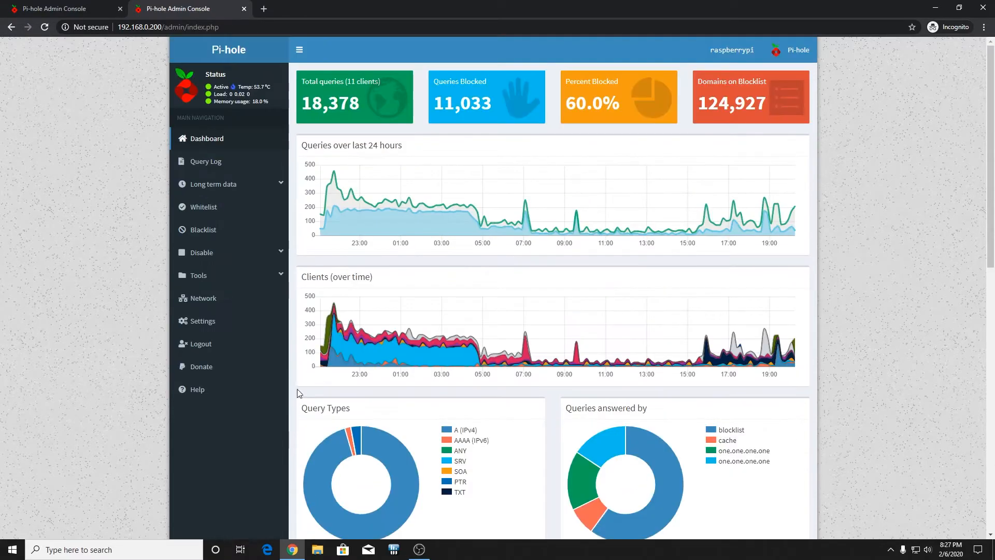
Step: Open the Pi-hole settings and review the upstream DNS servers, including the custom fields, and the DHCP settings
{"action": "left_click", "coordinate": [224, 331]}
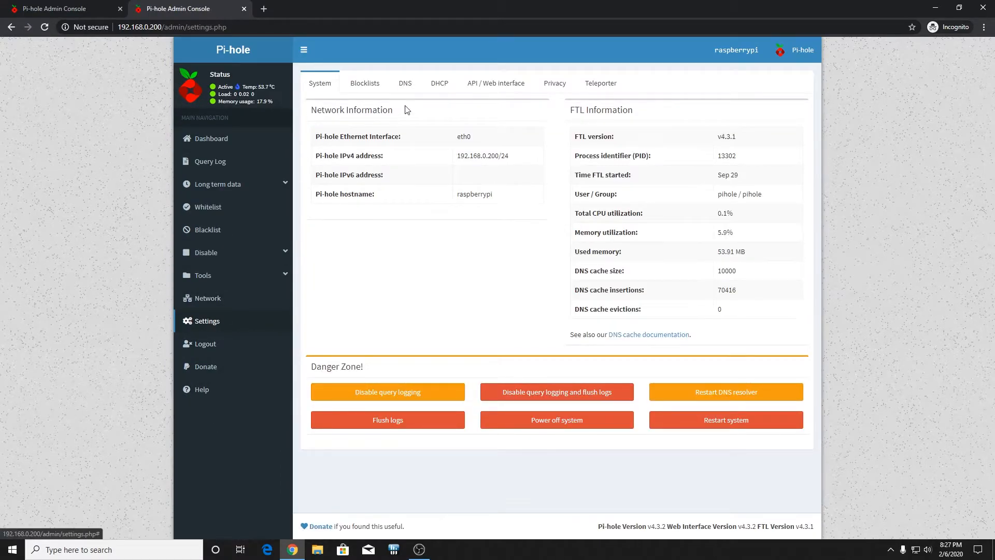
{"action": "left_click", "coordinate": [405, 84]}
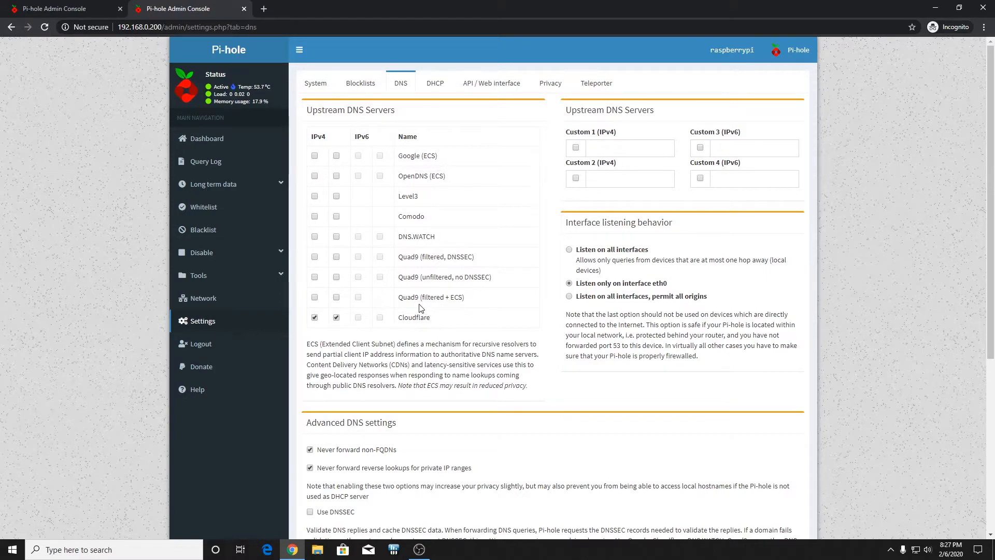
{"action": "left_click", "coordinate": [616, 148]}
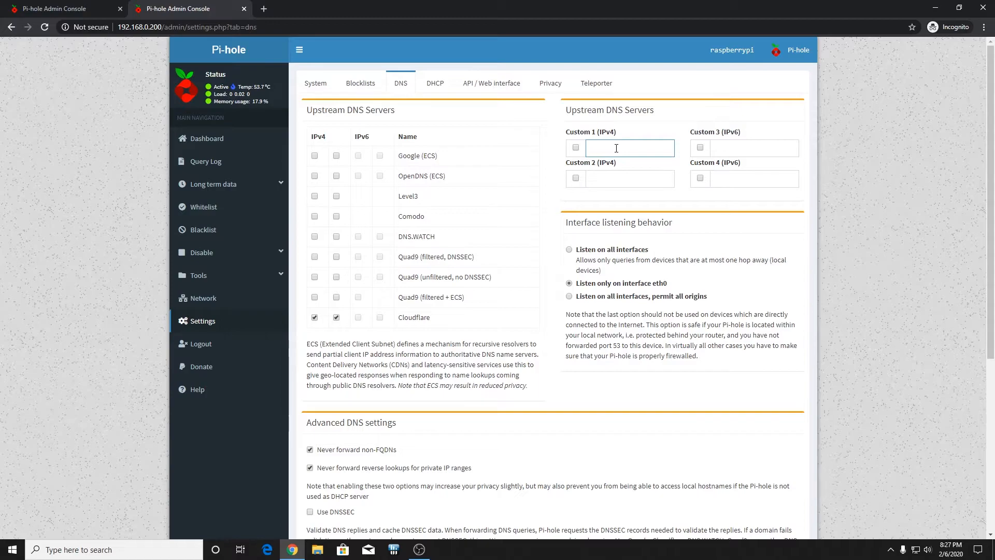
{"action": "left_click", "coordinate": [436, 85]}
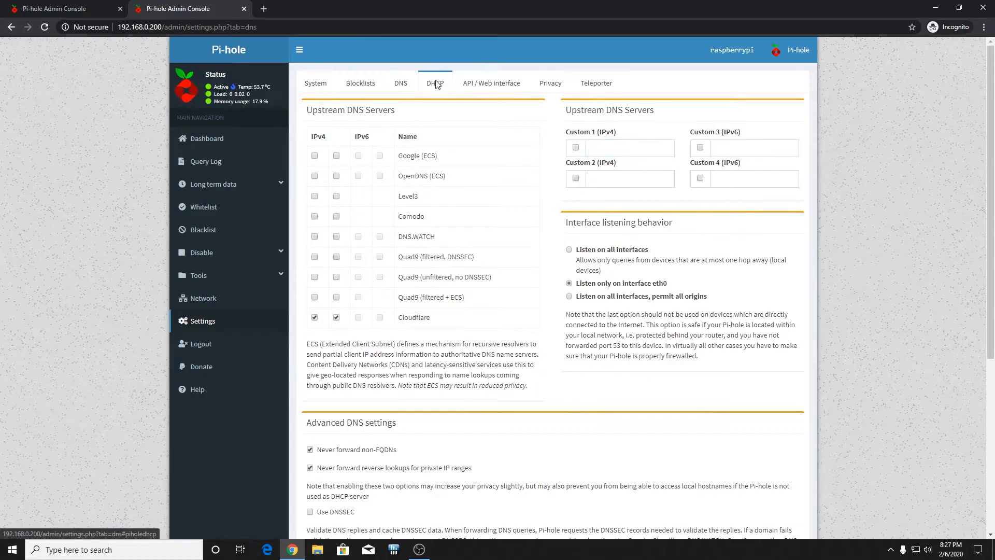
{"action": "left_click", "coordinate": [400, 86]}
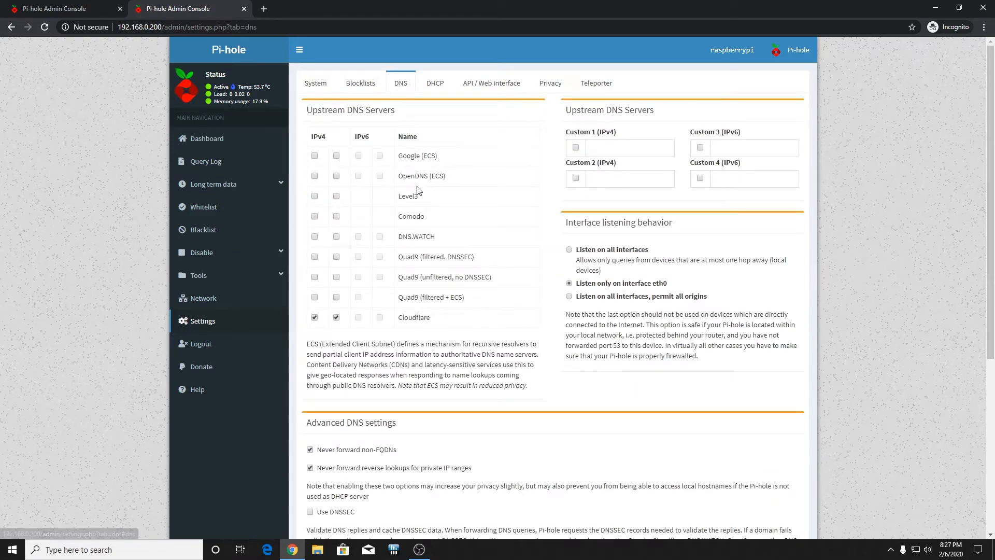
{"action": "left_click", "coordinate": [439, 85]}
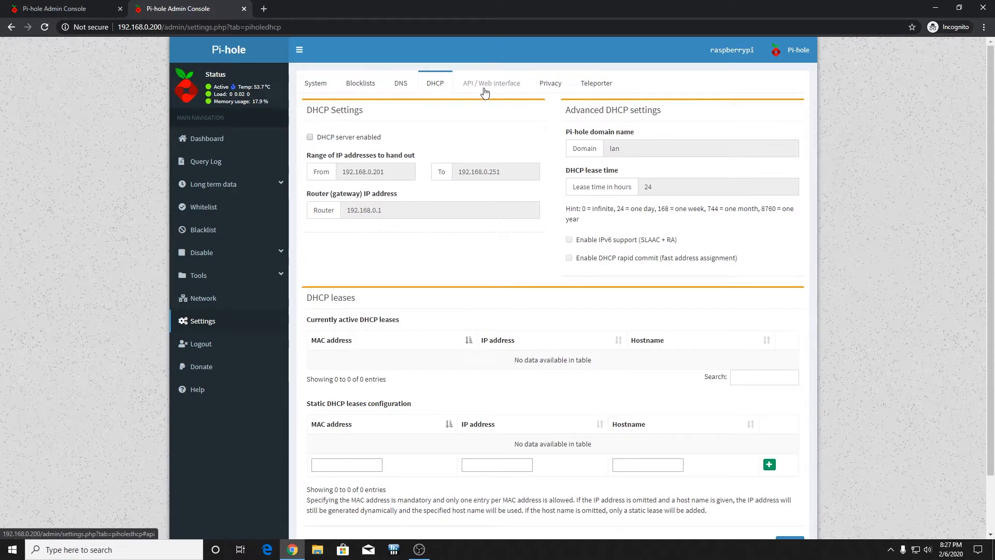
Step: Show the blocklists in the Pi-hole settings and open the StevenBlack hosts list in a new browser tab
{"action": "left_click", "coordinate": [376, 84]}
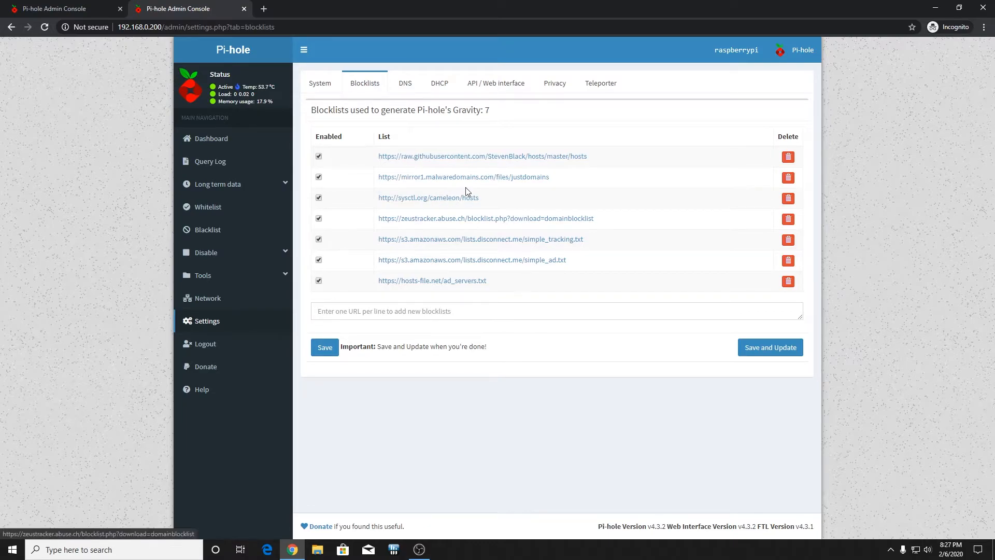
{"action": "middle_click", "coordinate": [459, 157]}
{"action": "left_click", "coordinate": [311, 8]}
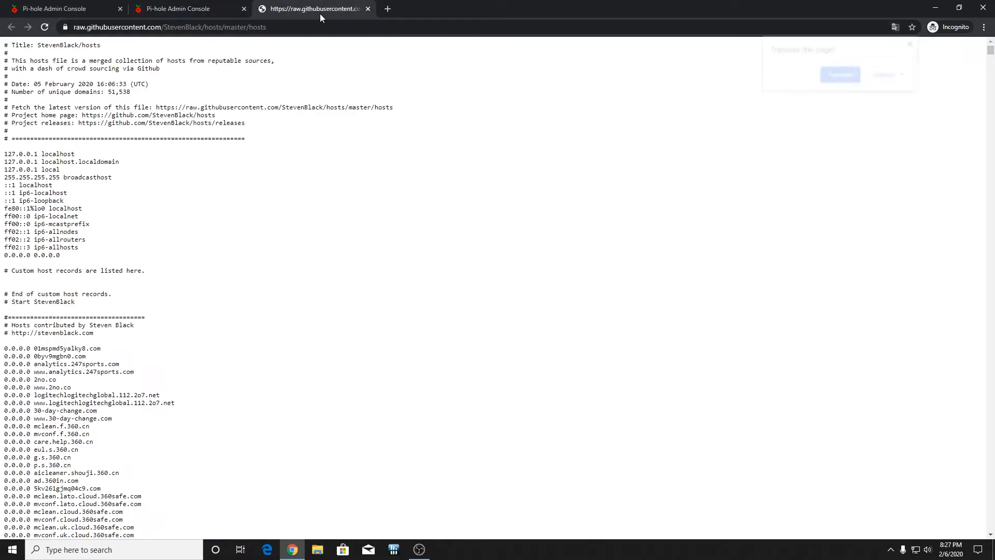
{"action": "right_click", "coordinate": [134, 263]}
{"action": "left_click", "coordinate": [262, 218]}
Step: Examine the blocked domain entries in the StevenBlack hosts file, such as the adcolony.com hosts
{"action": "scroll", "coordinate": [79, 319], "scroll_direction": "down", "scroll_amount": 3}
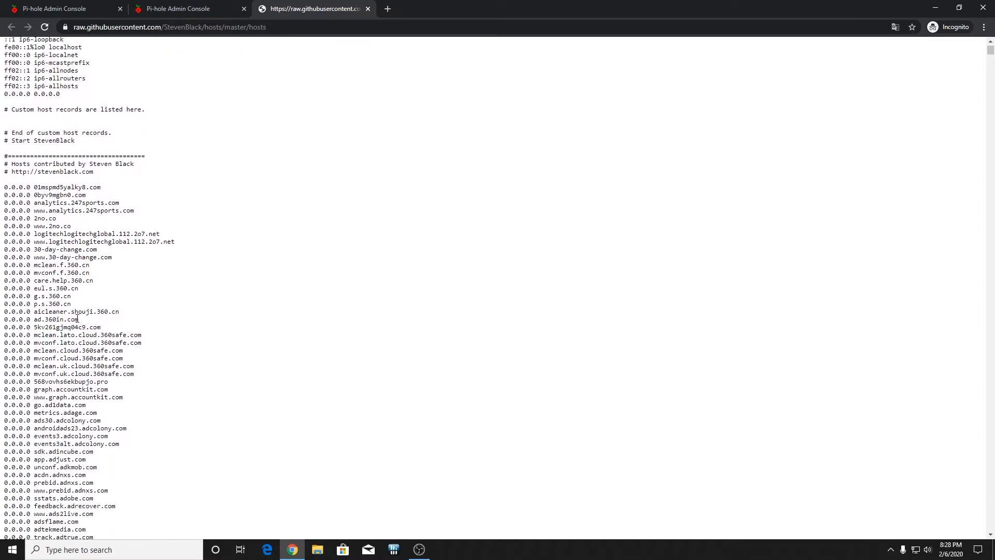
{"action": "scroll", "coordinate": [78, 319], "scroll_direction": "down", "scroll_amount": 1}
{"action": "mouse_move", "coordinate": [32, 397]}
{"action": "left_mouse_down"}
{"action": "mouse_move", "coordinate": [145, 391]}
{"action": "mouse_move", "coordinate": [34, 397]}
{"action": "left_mouse_up"}
{"action": "left_click", "coordinate": [128, 398]}
{"action": "left_click", "coordinate": [108, 386]}
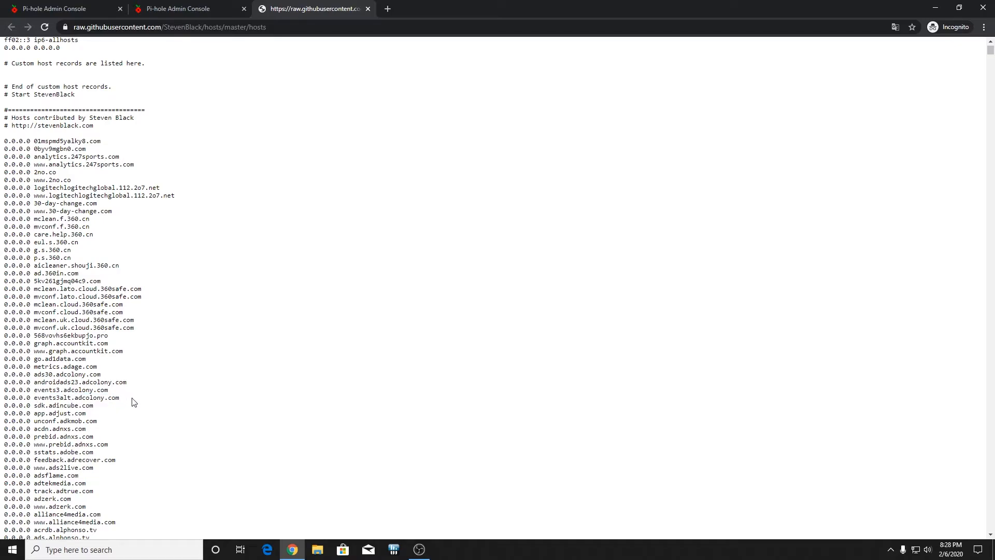
{"action": "left_click_drag", "start_coordinate": [127, 399], "coordinate": [37, 397]}
{"action": "left_click", "coordinate": [39, 387]}
{"action": "scroll", "coordinate": [156, 376], "scroll_direction": "down", "scroll_amount": 3}
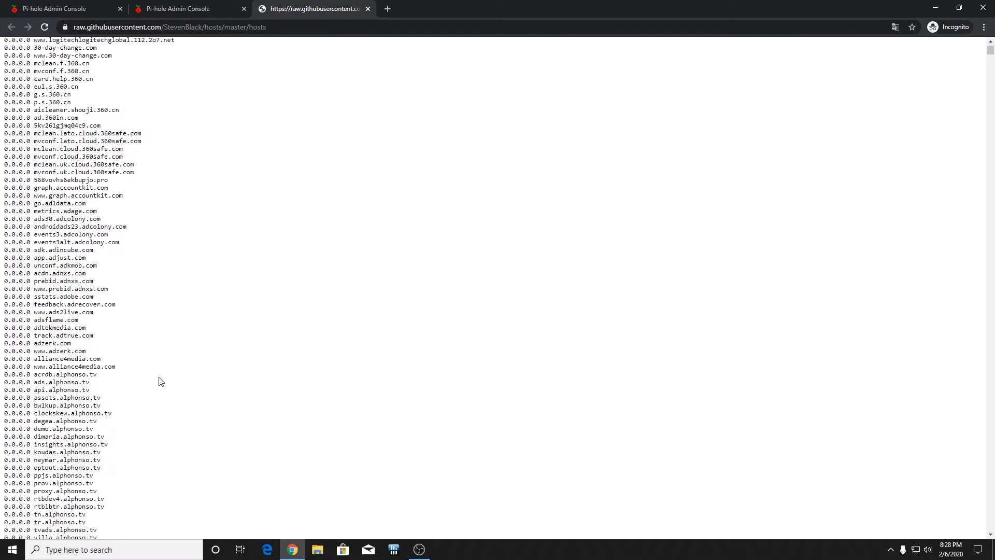
{"action": "scroll", "coordinate": [244, 398], "scroll_direction": "up", "scroll_amount": 7}
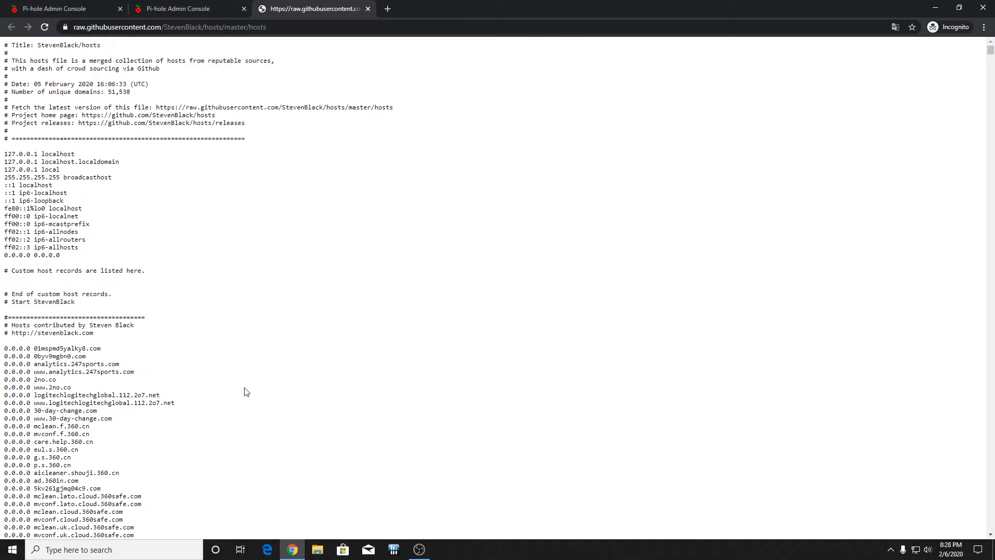
Step: Load speedtest.net in place of the hosts file page
{"action": "left_click", "coordinate": [356, 24]}
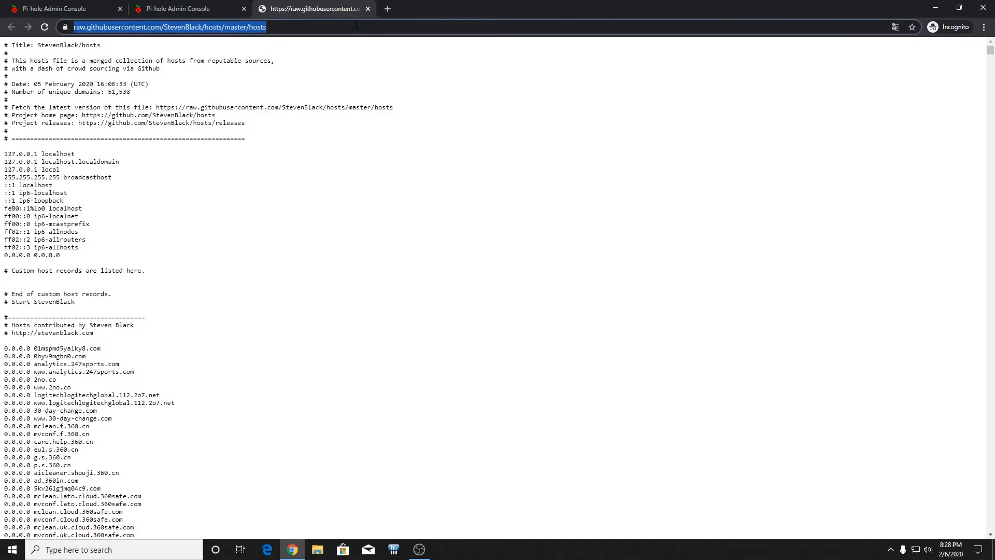
{"action": "type", "text": "speedet"}
{"action": "key", "text": "BackSpace"}
{"action": "key", "text": "BackSpace"}
{"action": "type", "text": "test.net"}
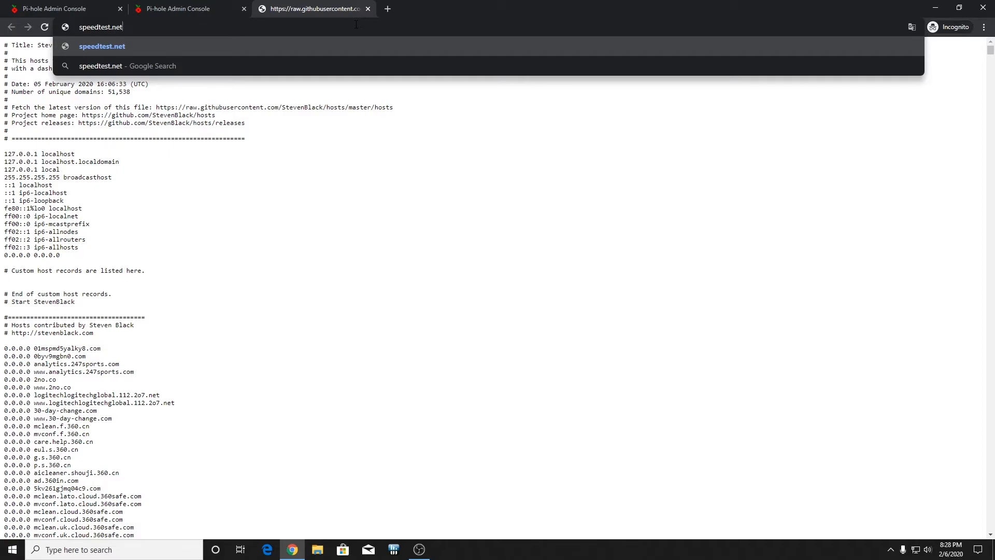
{"action": "key", "text": "Return"}
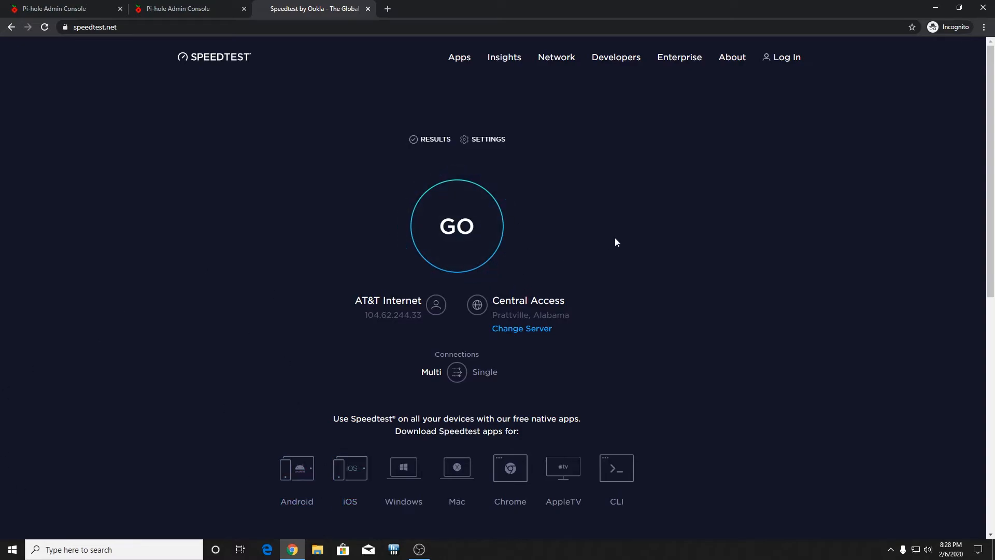
Step: Start a speed test and look through the Speedtest page for ads while it runs
{"action": "left_click", "coordinate": [478, 255]}
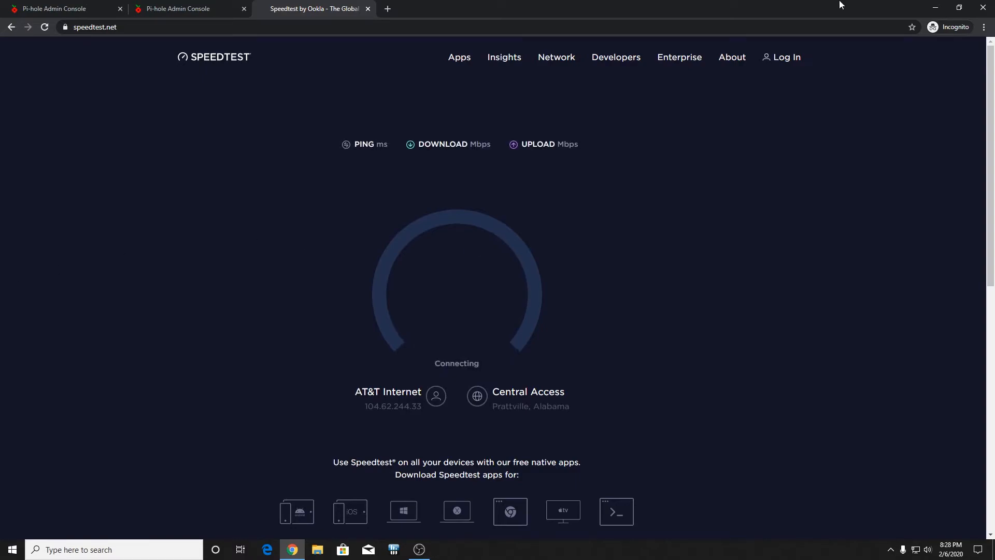
{"action": "scroll", "coordinate": [741, 237], "scroll_direction": "down", "scroll_amount": 7}
{"action": "scroll", "coordinate": [766, 233], "scroll_direction": "up", "scroll_amount": 8}
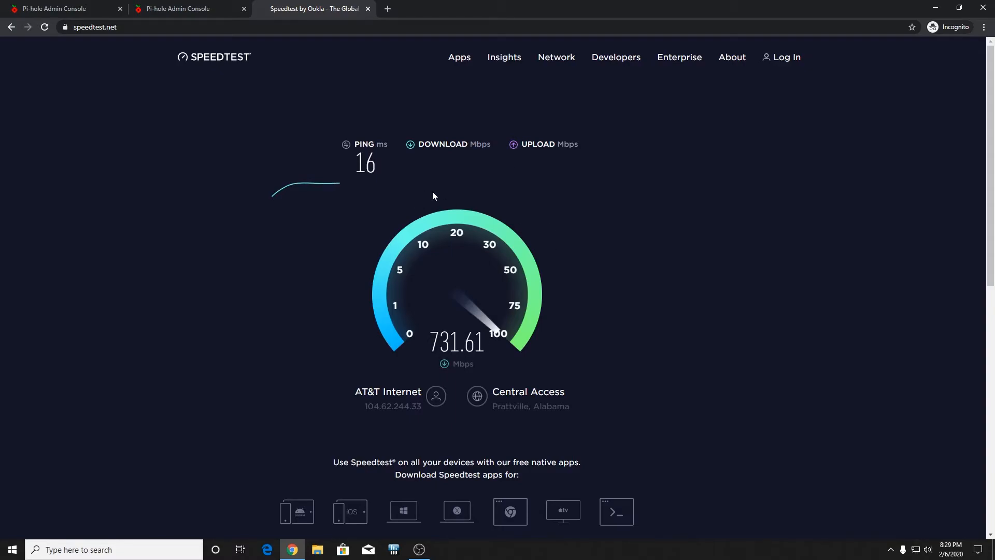
{"action": "scroll", "coordinate": [432, 192], "scroll_direction": "down", "scroll_amount": 5}
{"action": "scroll", "coordinate": [428, 213], "scroll_direction": "up", "scroll_amount": 5}
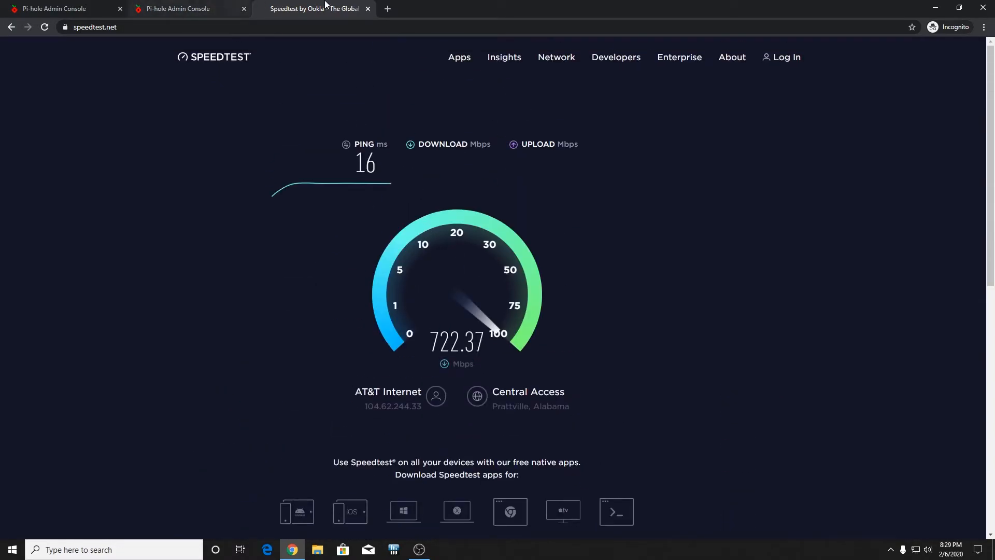
Step: Close the Speedtest page and open the Pi-hole query log to review the recent queries
{"action": "key", "text": "ctrl+w"}
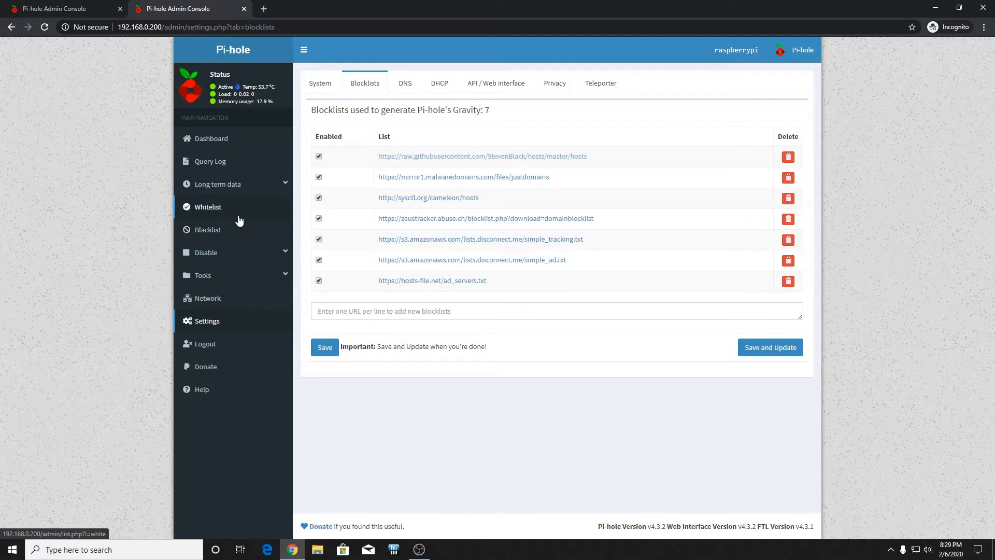
{"action": "left_click", "coordinate": [236, 162]}
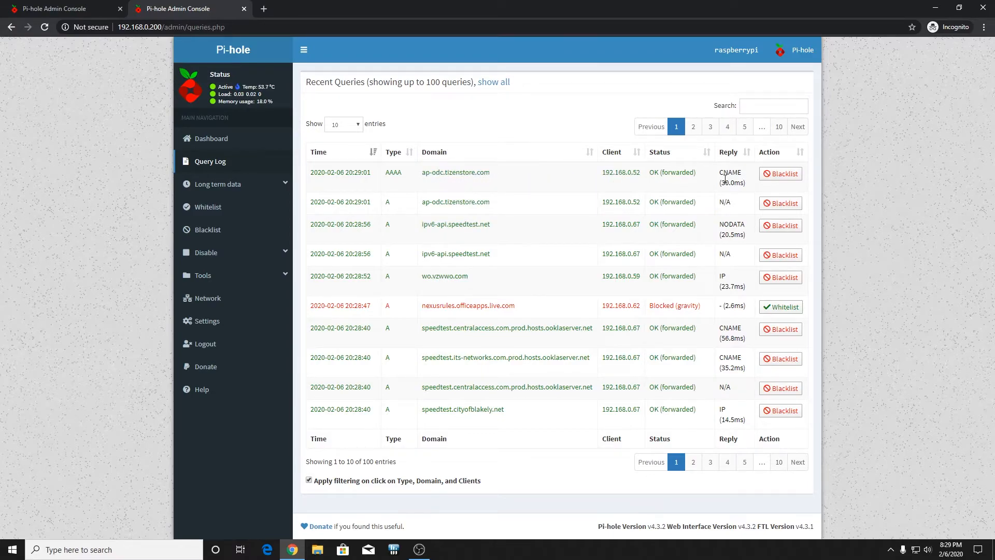
{"action": "left_click_drag", "start_coordinate": [725, 179], "coordinate": [537, 169]}
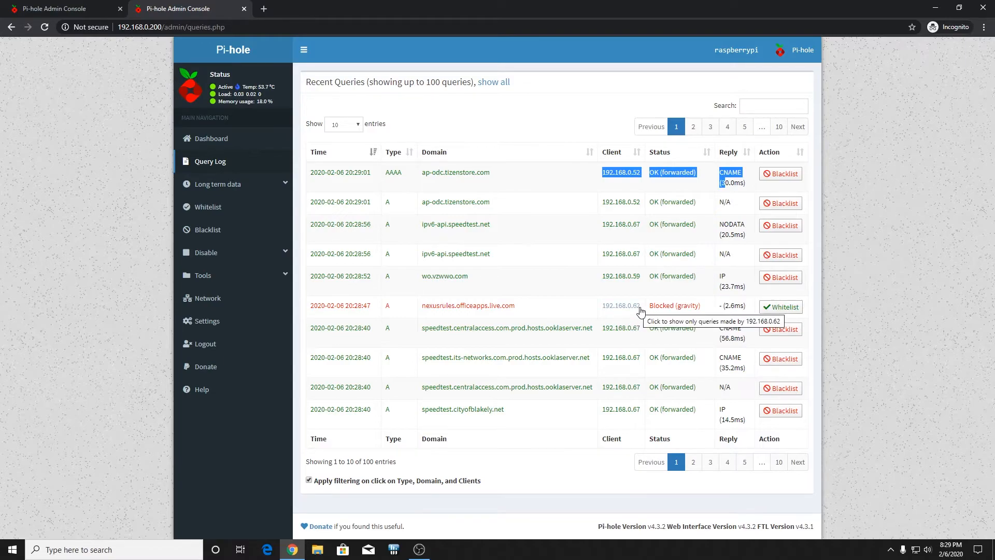
Step: Look up this computer's IP address by running ipconfig in a Command Prompt window, and return to the query log
{"action": "key", "text": "super+r"}
{"action": "type", "text": "cmd"}
{"action": "key", "text": "Return"}
{"action": "type", "text": "ipconfig"}
{"action": "key", "text": "Return"}
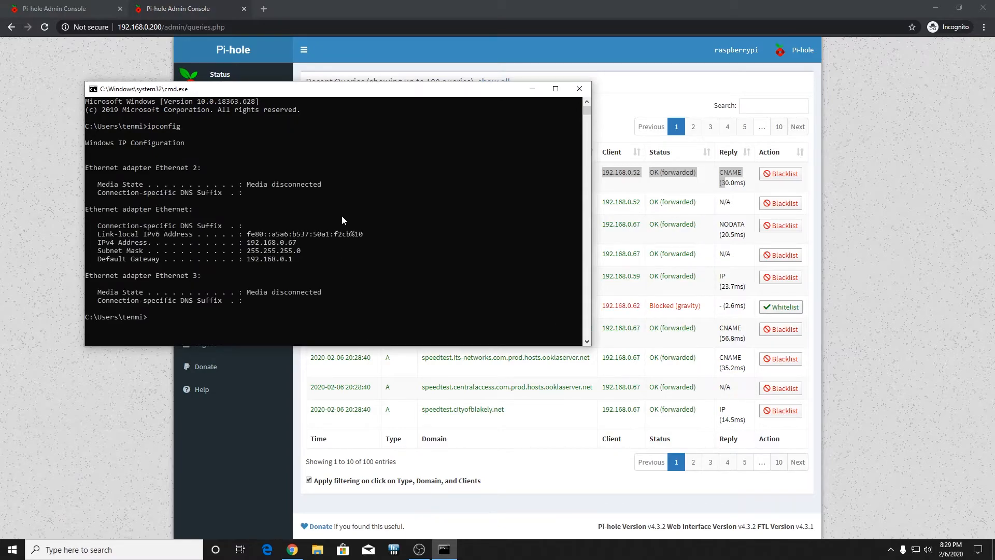
{"action": "left_click", "coordinate": [965, 371]}
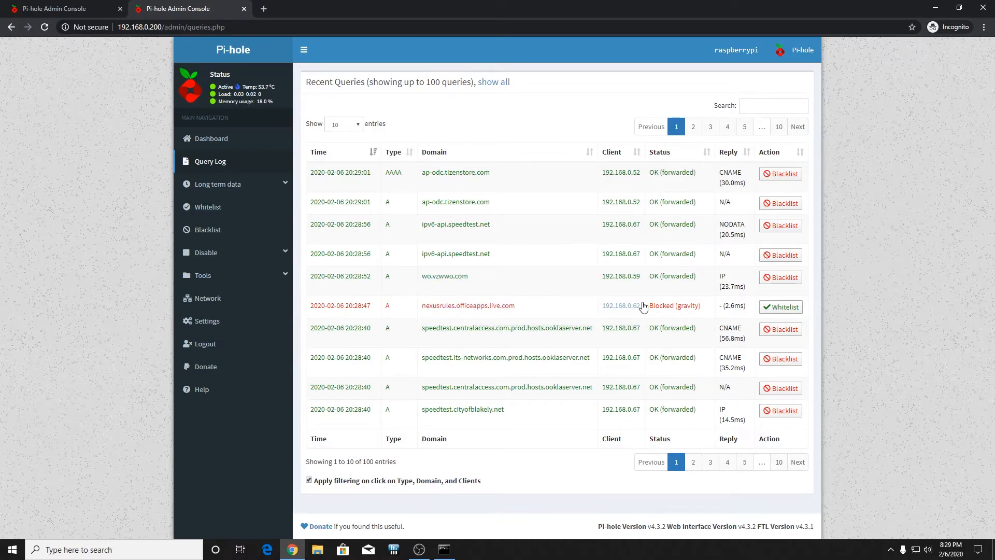
Step: Filter the recent queries to the domain wo.vzwwo.com
{"action": "right_click", "coordinate": [578, 305]}
{"action": "left_click", "coordinate": [558, 295]}
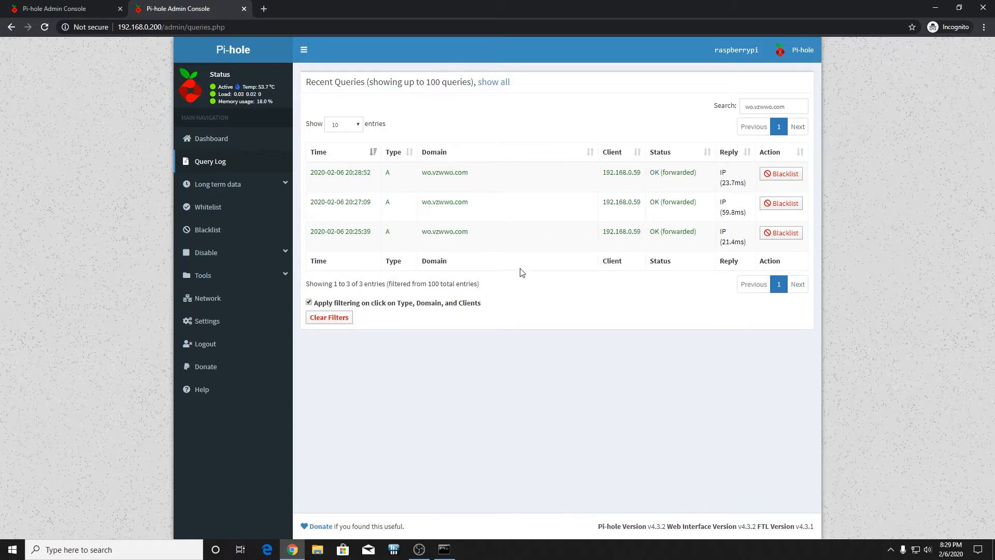
Step: Reload the query log without the domain filter to see all recent queries, and open the whitelist
{"action": "left_click", "coordinate": [213, 163]}
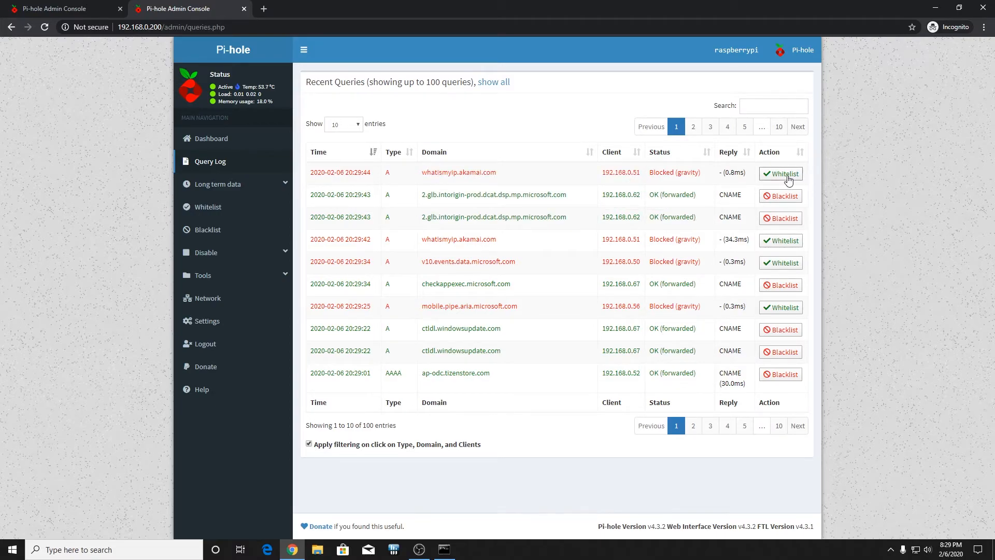
{"action": "left_click", "coordinate": [241, 208]}
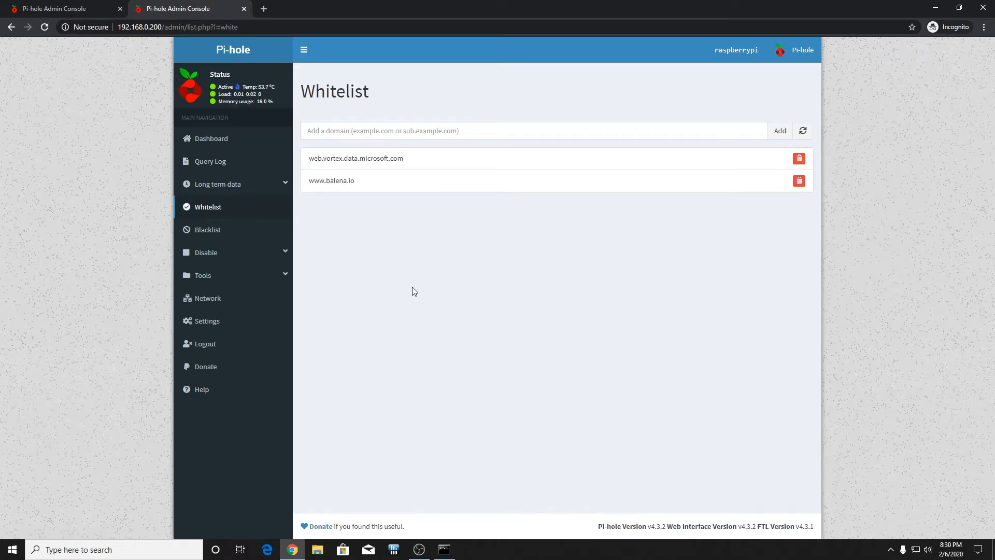
{"action": "right_click", "coordinate": [362, 179]}
{"action": "left_click", "coordinate": [358, 182]}
{"action": "left_click_drag", "start_coordinate": [358, 182], "coordinate": [312, 184]}
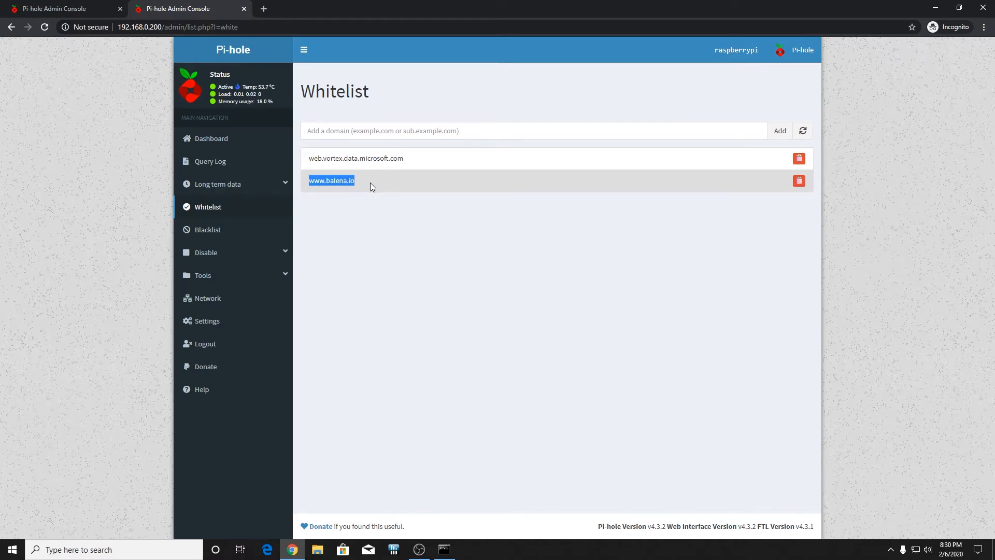
{"action": "key", "text": "ctrl+t"}
{"action": "type", "text": "www.balena.io"}
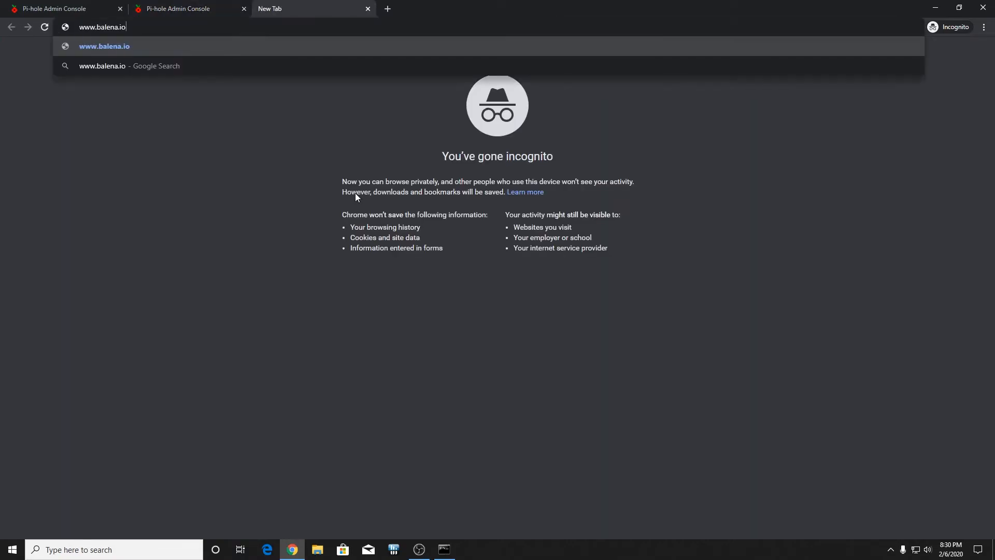
{"action": "key", "text": "Return"}
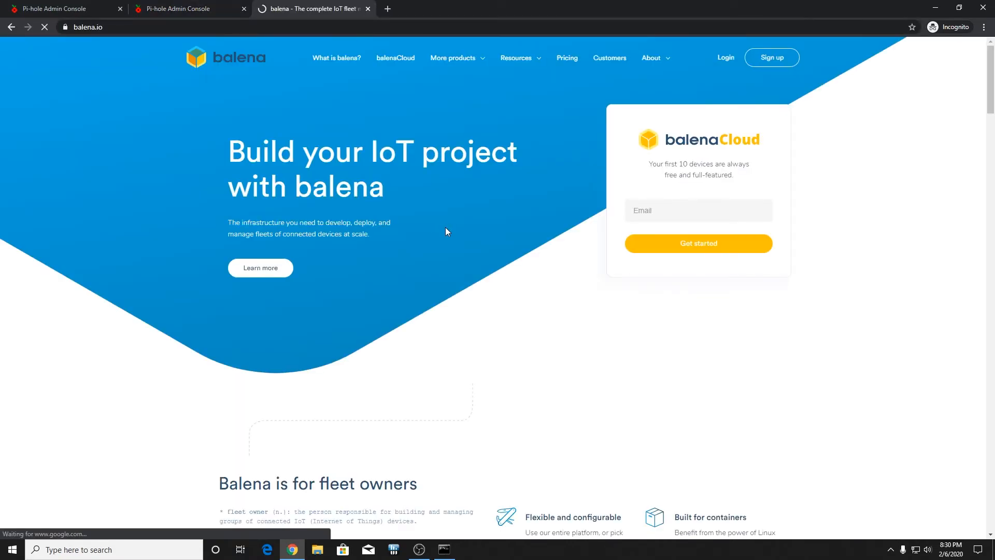
{"action": "scroll", "coordinate": [455, 207], "scroll_direction": "down", "scroll_amount": 15}
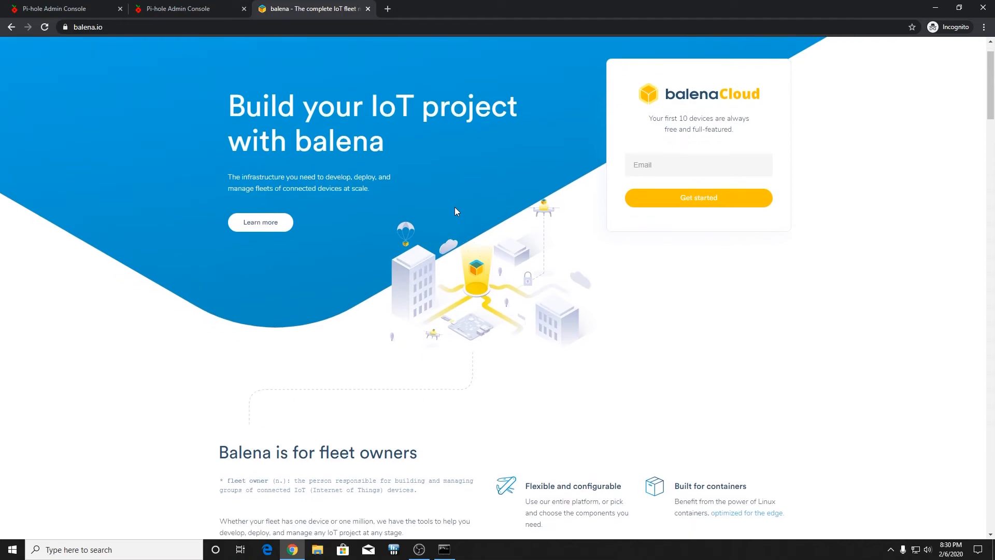
{"action": "scroll", "coordinate": [461, 221], "scroll_direction": "up", "scroll_amount": 12}
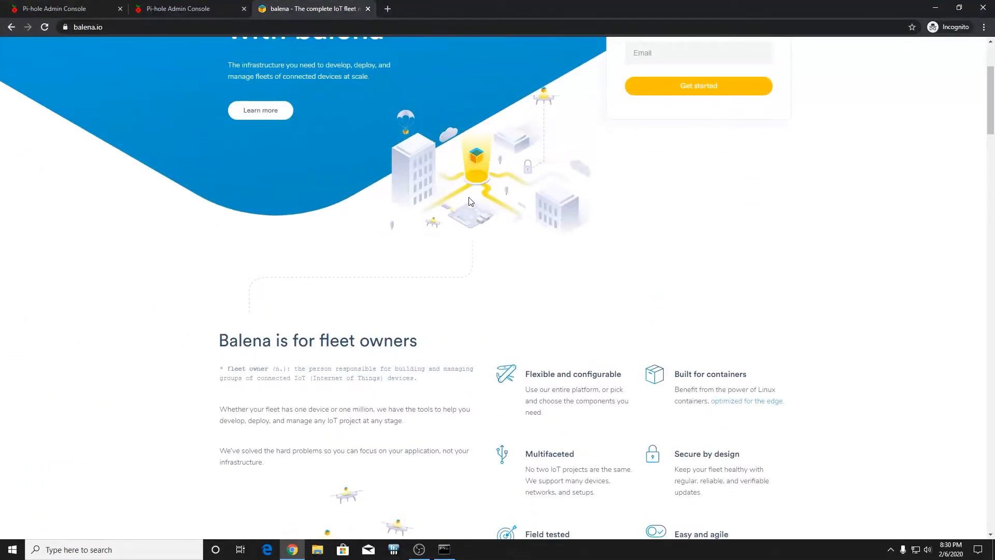
{"action": "scroll", "coordinate": [470, 202], "scroll_direction": "up", "scroll_amount": 3}
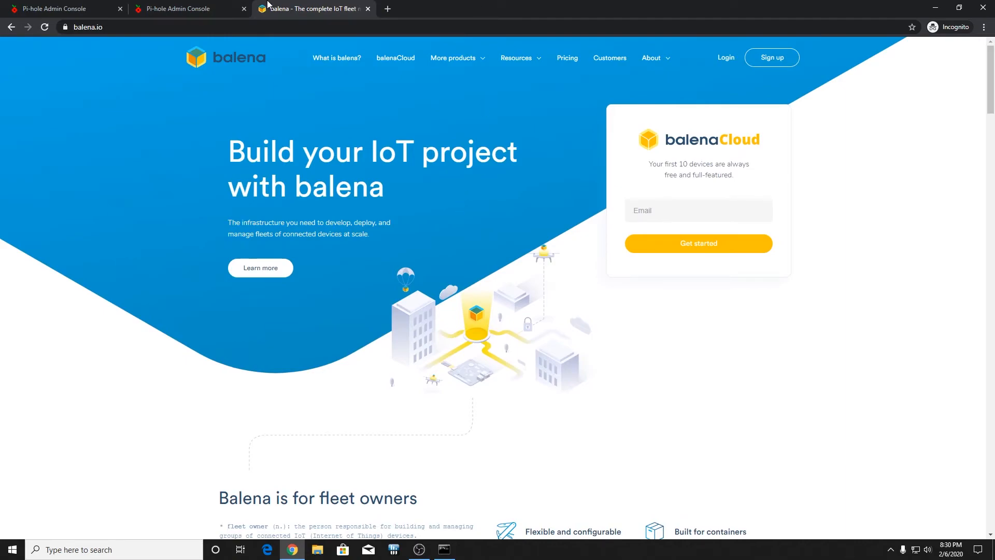
{"action": "middle_click", "coordinate": [267, 4]}
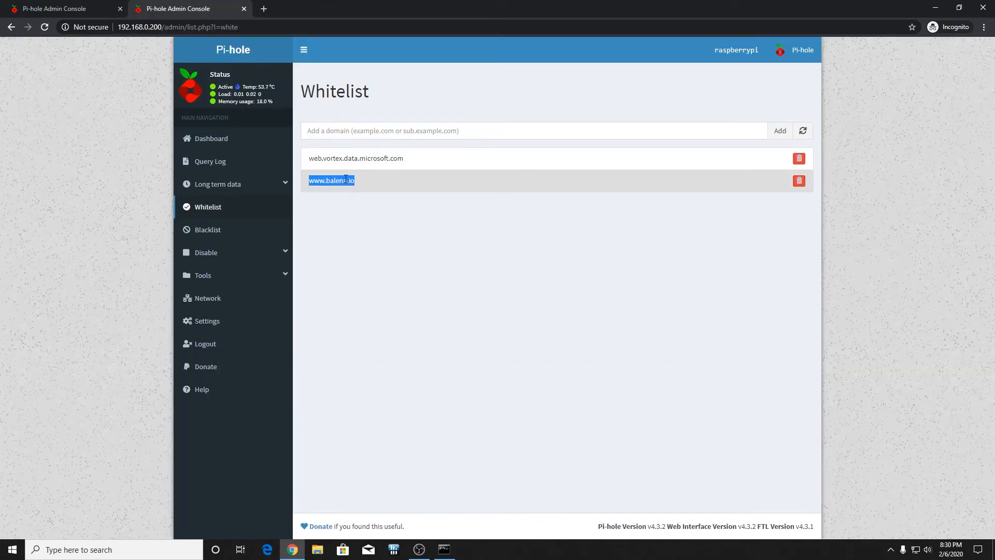
Step: Disable Pi-hole blocking for 5 minutes
{"action": "right_click", "coordinate": [217, 256]}
{"action": "left_click", "coordinate": [111, 259]}
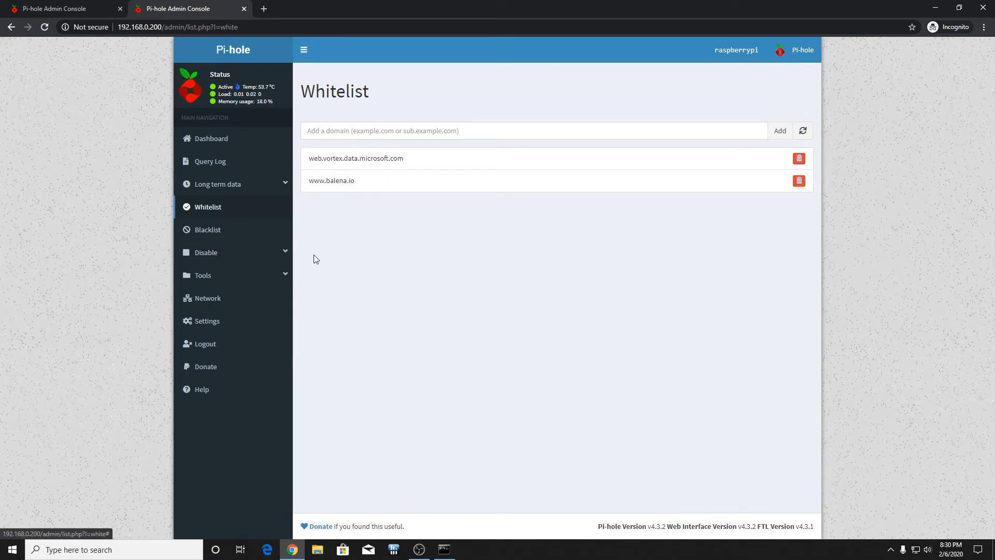
{"action": "left_click", "coordinate": [277, 255]}
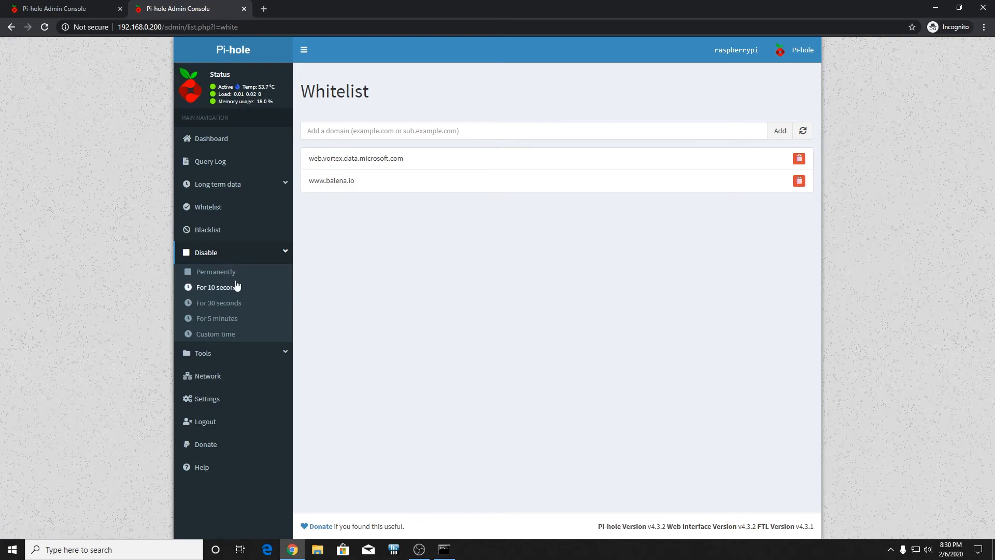
{"action": "left_click", "coordinate": [236, 320]}
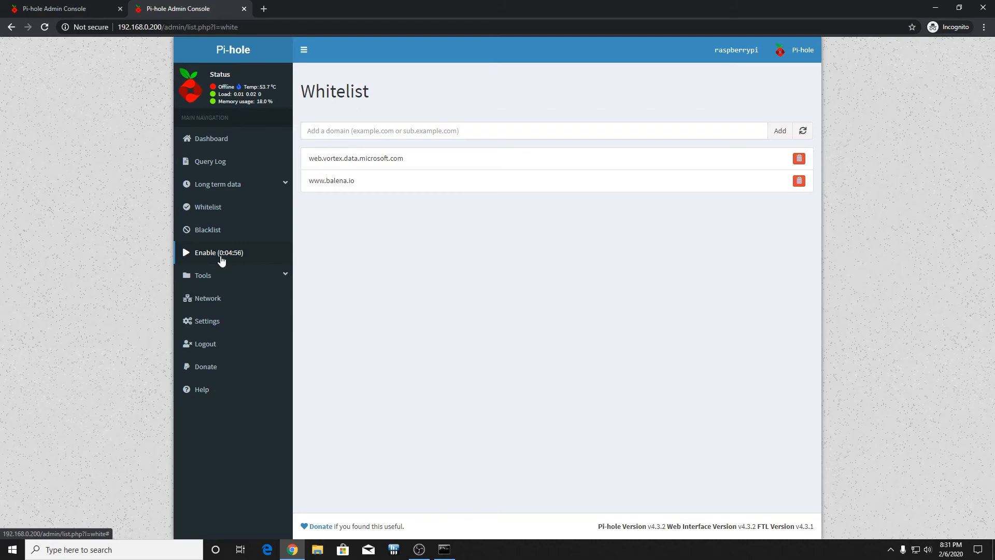
Step: Open the network overview and examine the listed devices, the color legend and the Pi-hole version information
{"action": "left_click", "coordinate": [217, 296]}
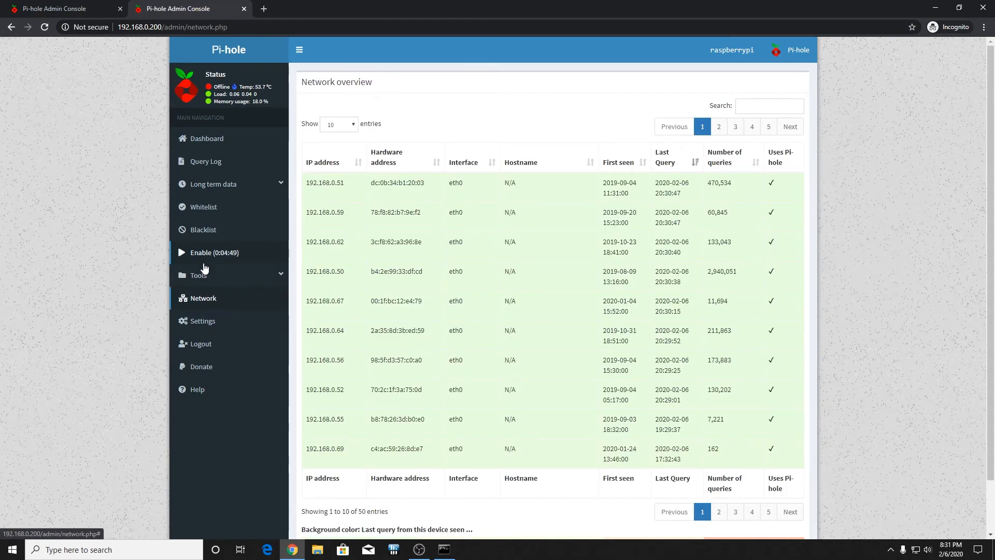
{"action": "scroll", "coordinate": [200, 264], "scroll_direction": "down", "scroll_amount": 2}
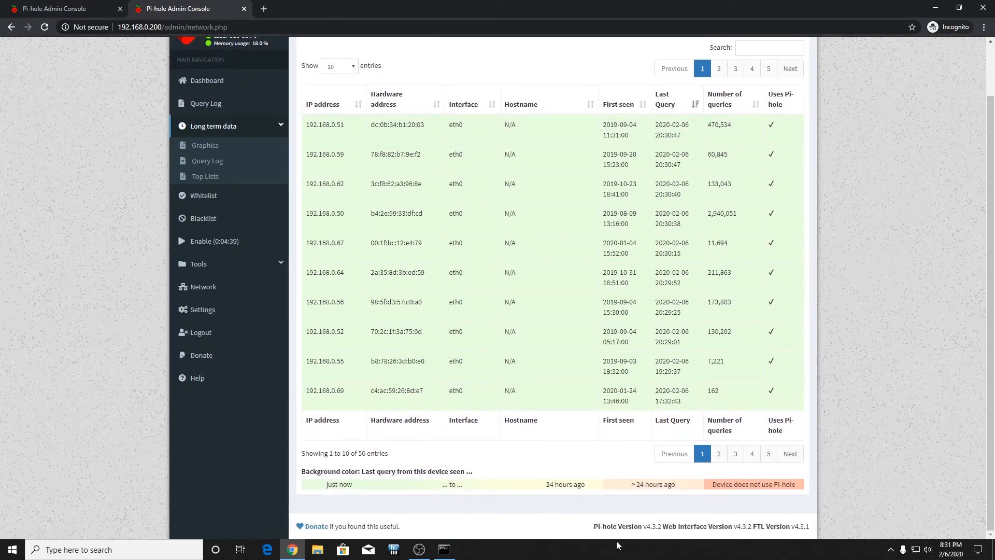
{"action": "left_click_drag", "start_coordinate": [592, 530], "coordinate": [737, 526]}
{"action": "left_click", "coordinate": [874, 488]}
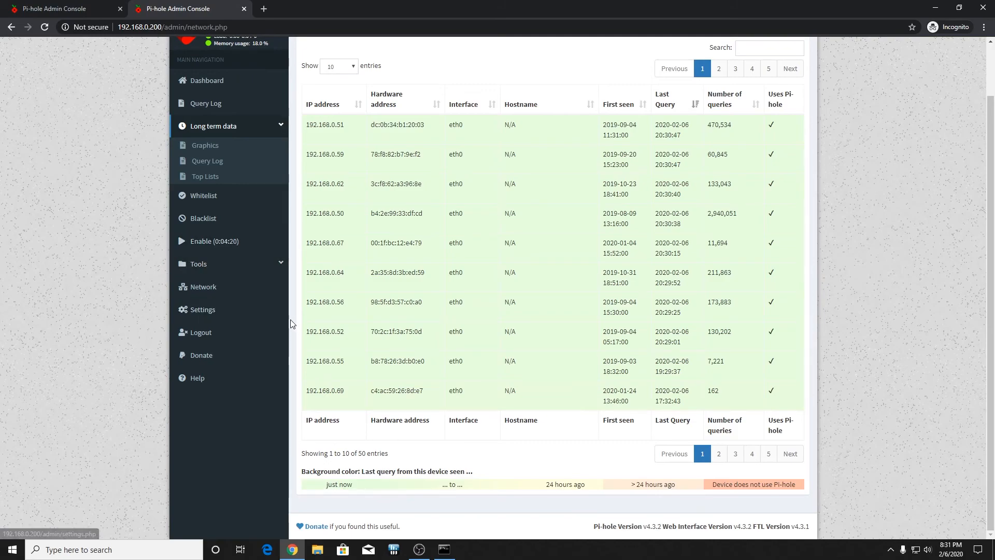
Step: View the Pi-hole donation page, close it and return to the Pi-hole dashboard
{"action": "left_click", "coordinate": [258, 361]}
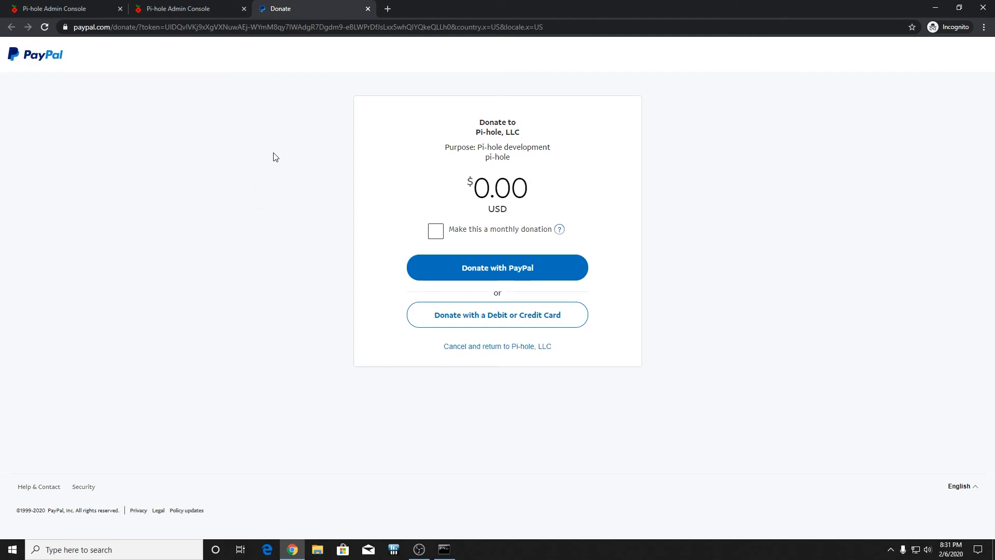
{"action": "middle_click", "coordinate": [316, 5]}
{"action": "scroll", "coordinate": [47, 203], "scroll_direction": "up", "scroll_amount": 1}
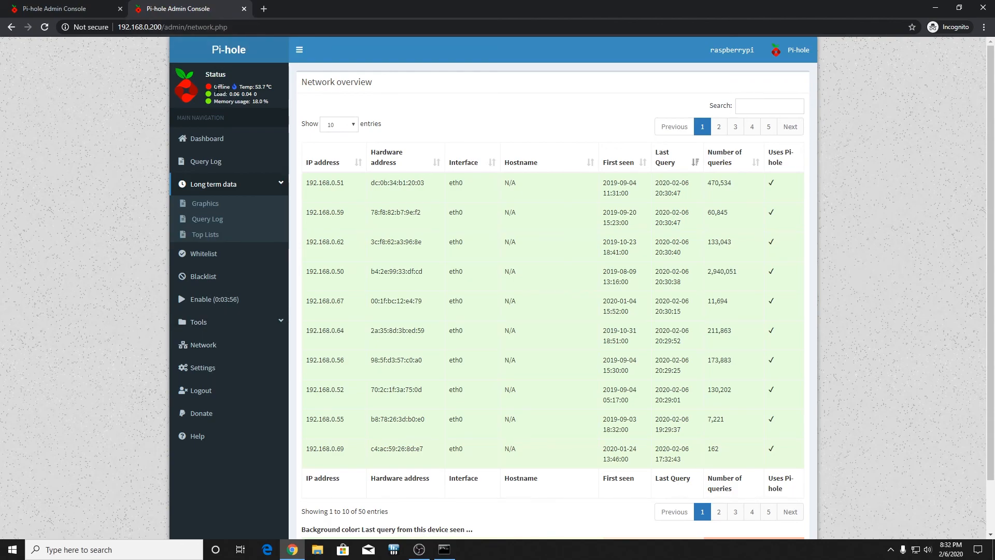
{"action": "left_click", "coordinate": [227, 147]}
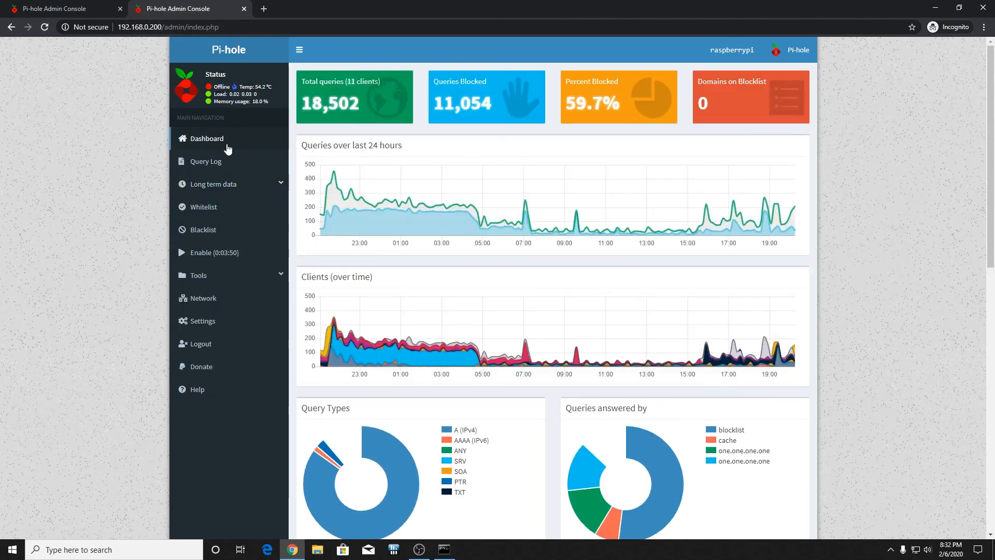